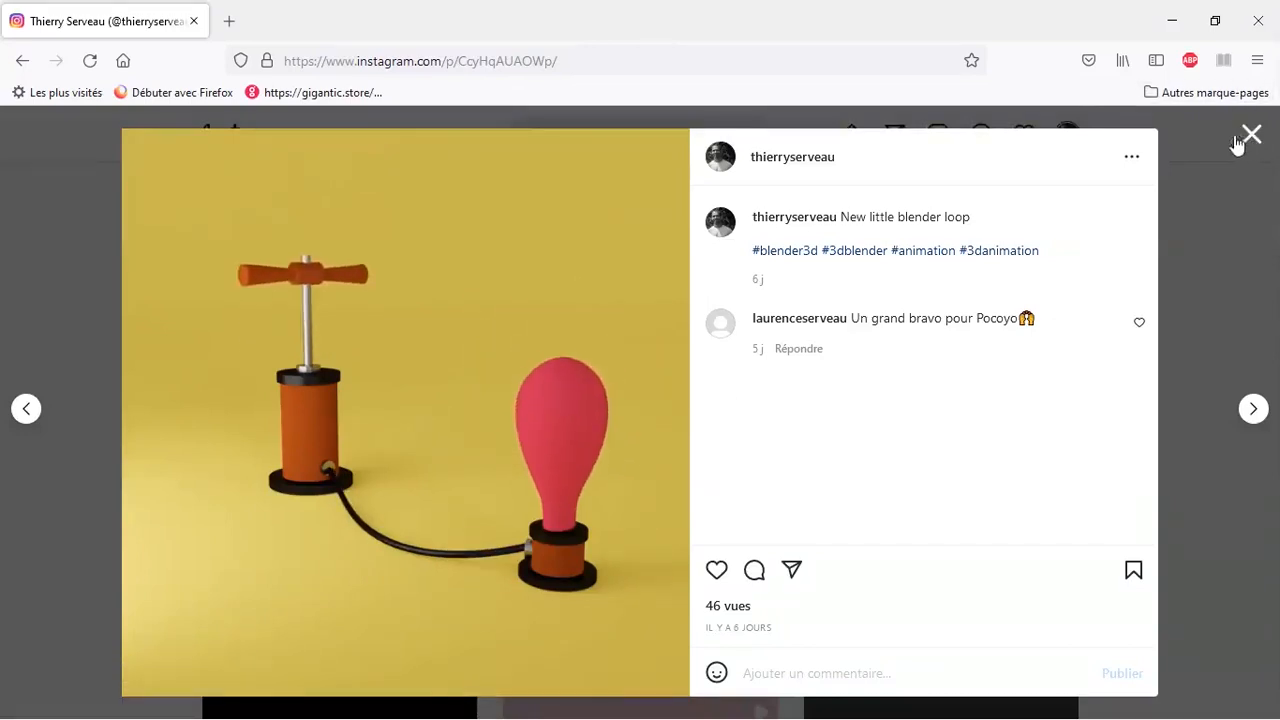
Step: Switch to Blender and delete the default cube and the light from the scene
key(alt+Tab)
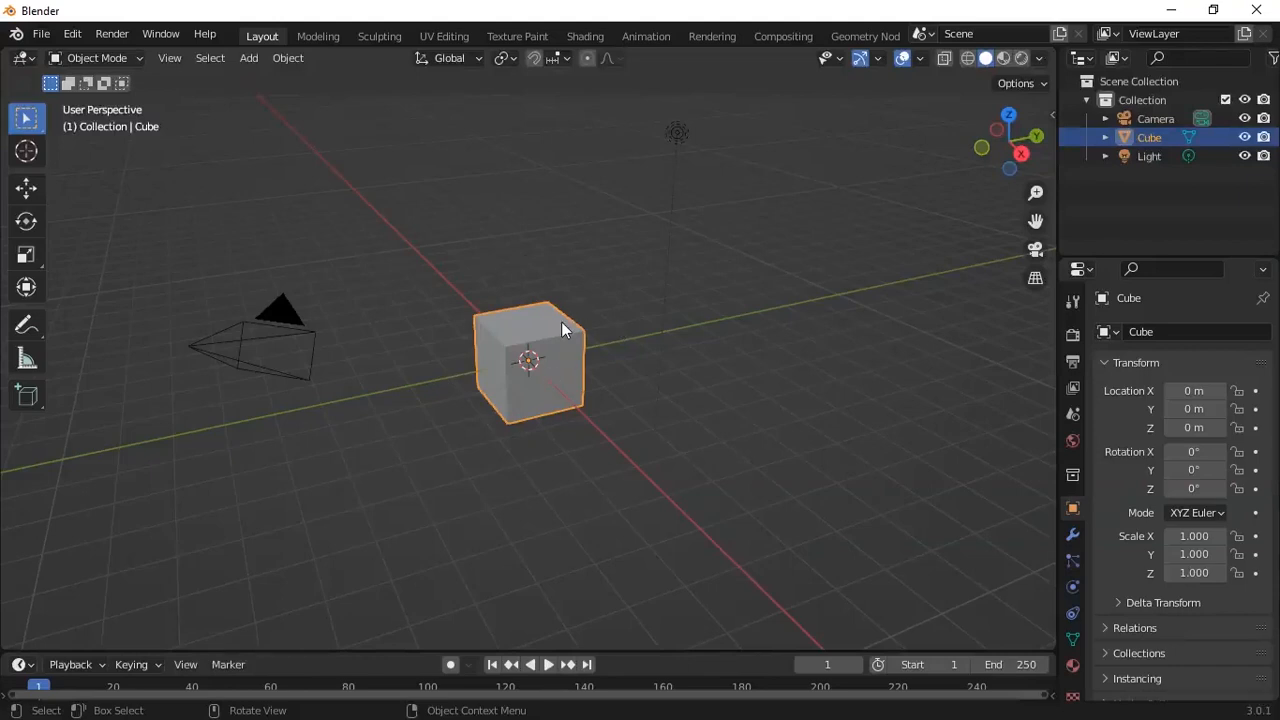
key(Delete)
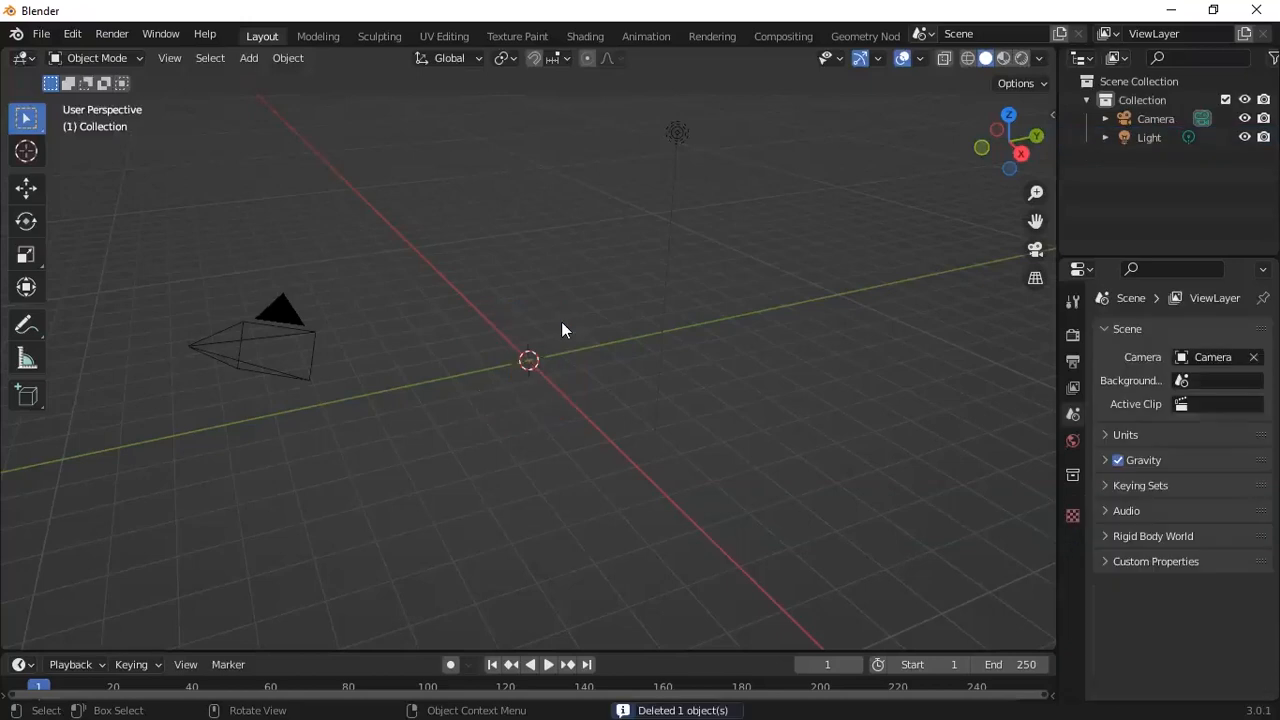
click(677, 134)
key(Delete)
Step: In front view, add a cylinder mesh at the world origin with 64 vertices
key(KP_1)
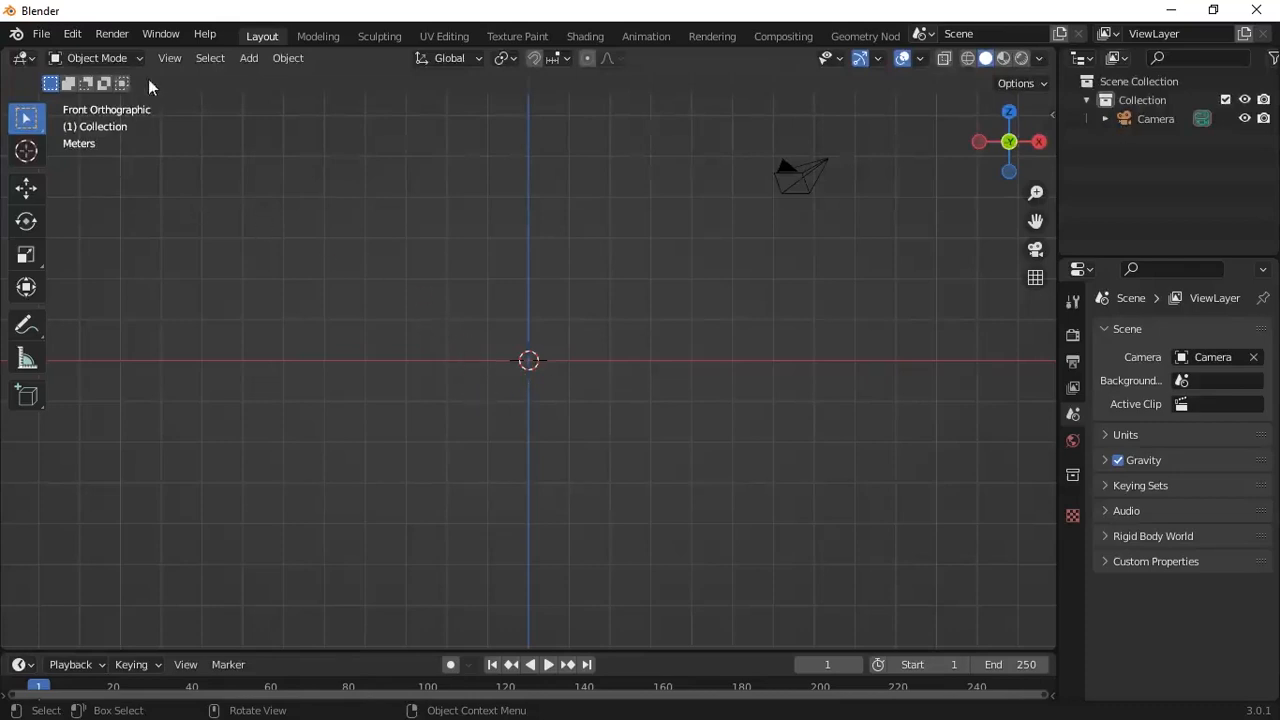
click(252, 57)
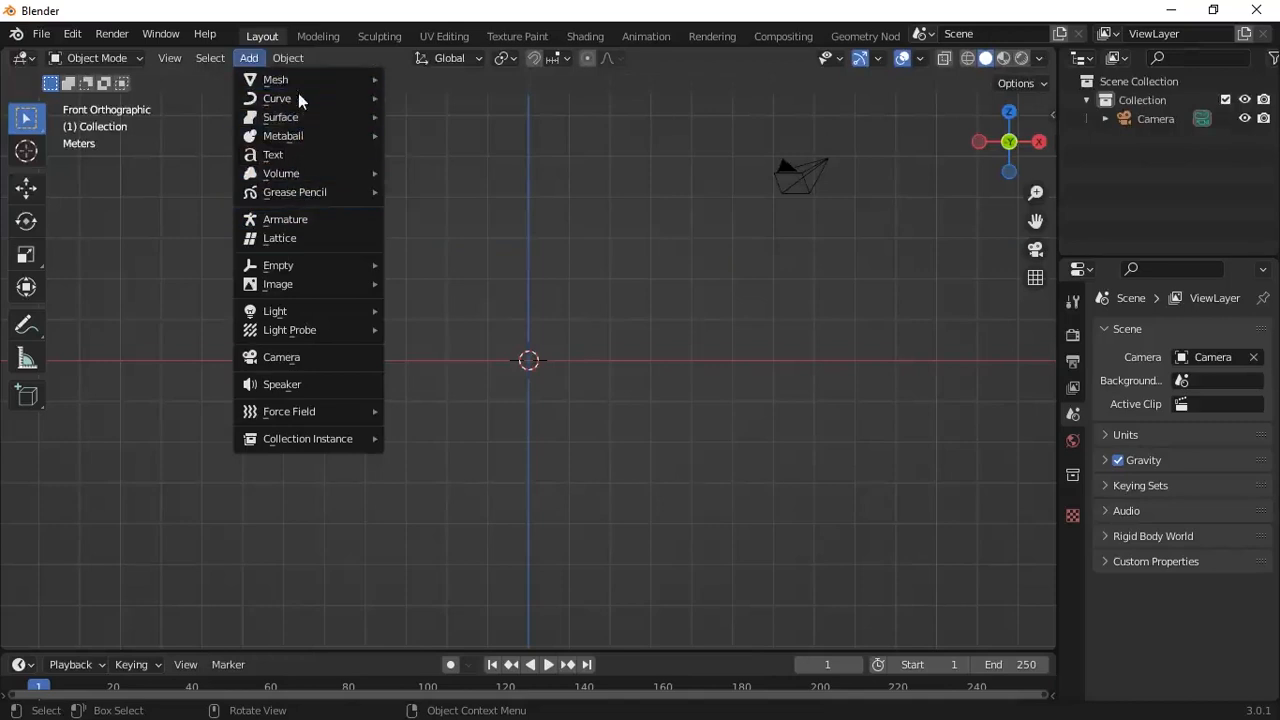
mouse_move(340, 79)
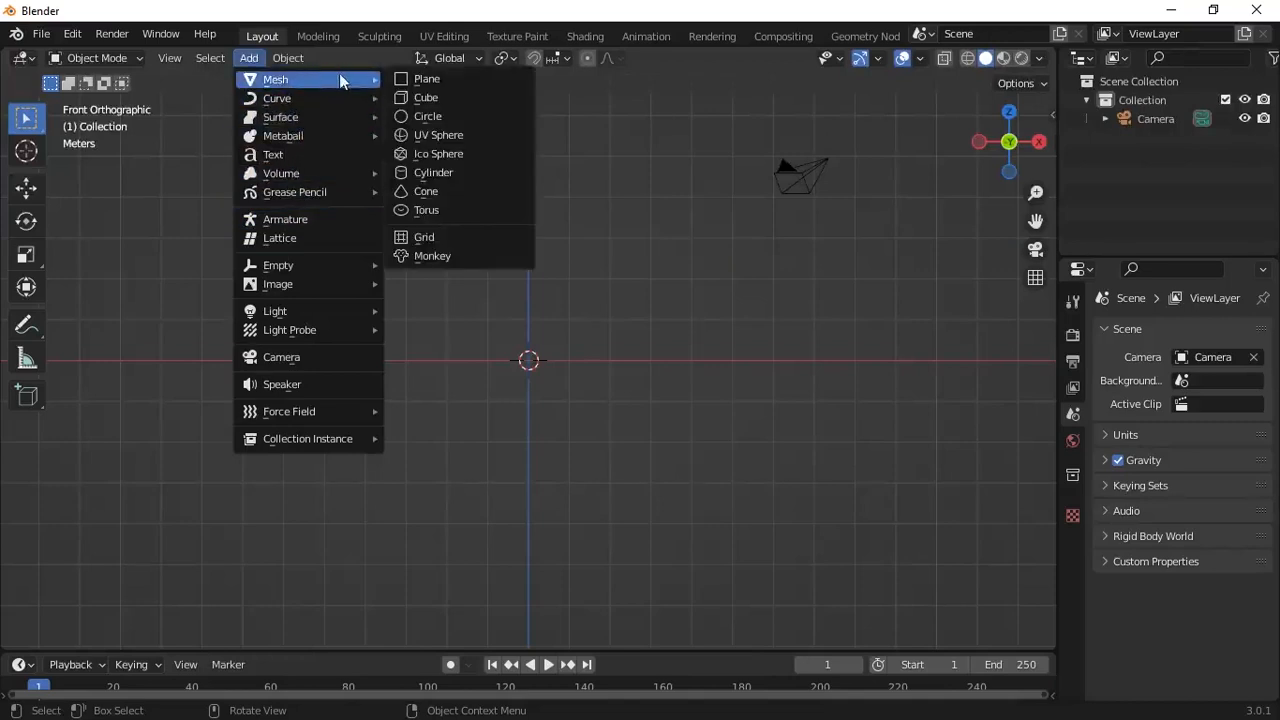
click(423, 173)
click(122, 632)
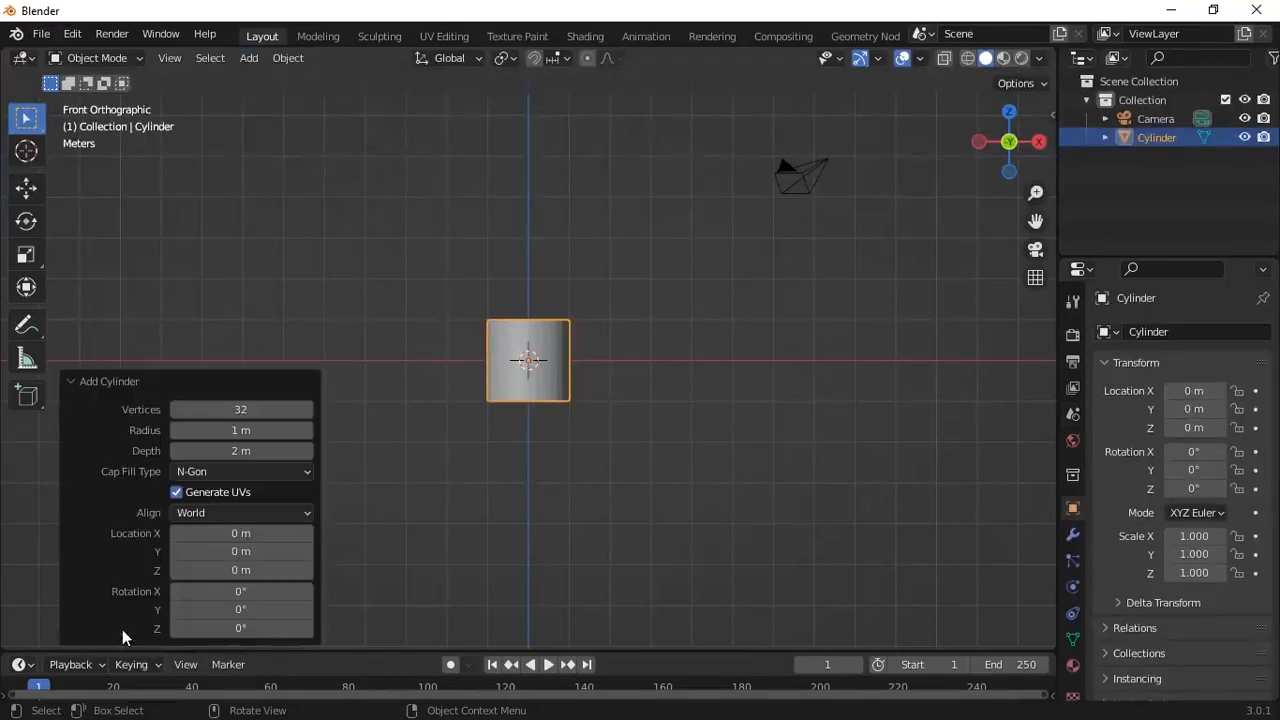
click(240, 409)
text(6)
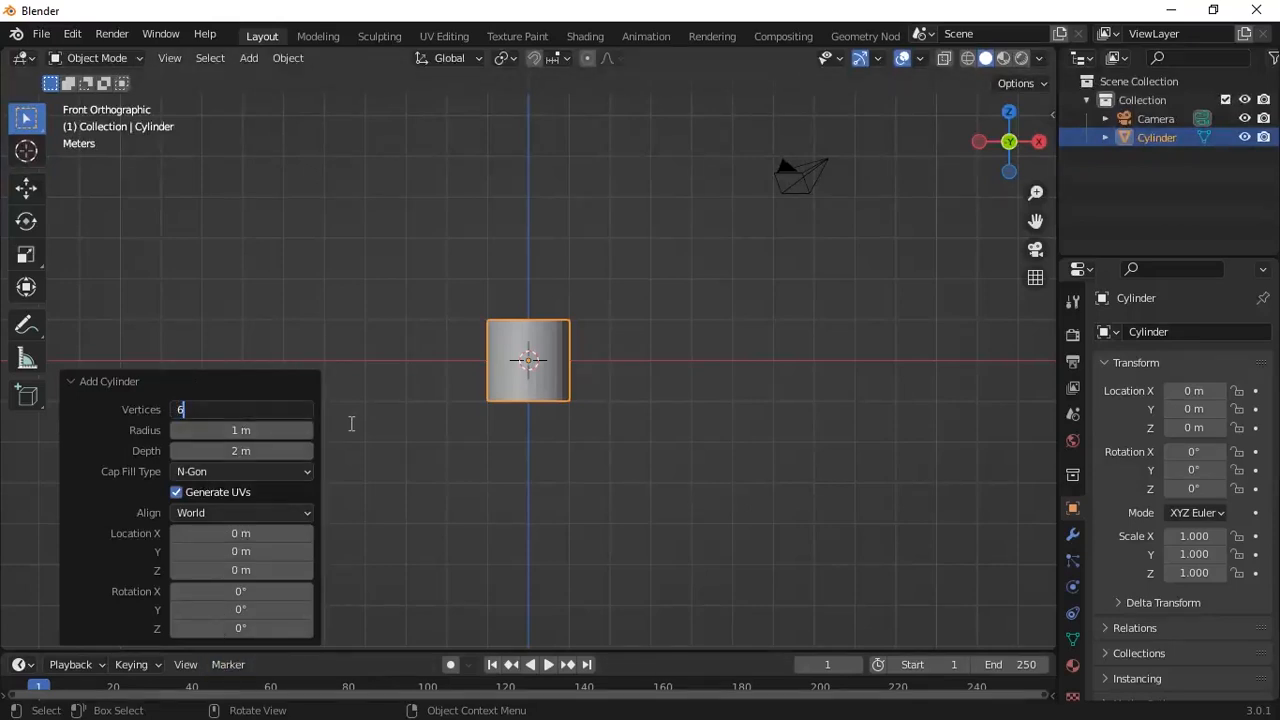
text(4)
key(Return)
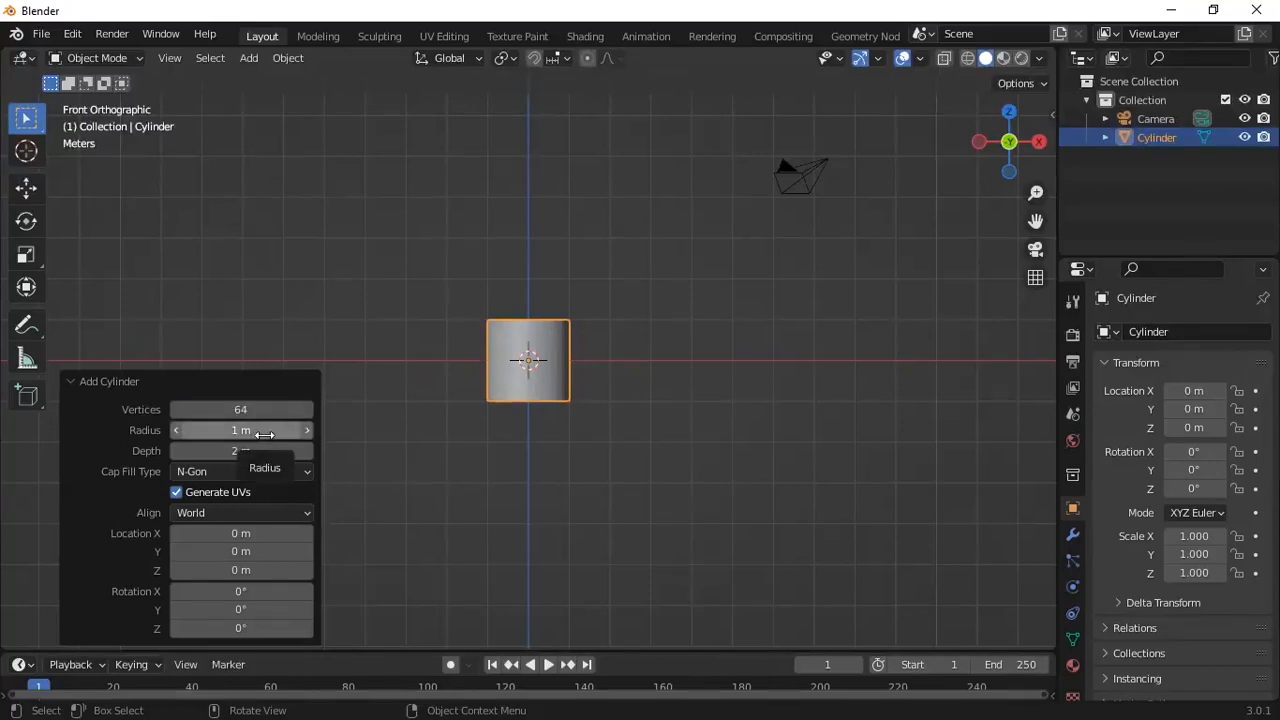
Step: Set the new cylinder's radius to 0.75 m and its depth to 0.2 m to form a flat base disc
click(264, 430)
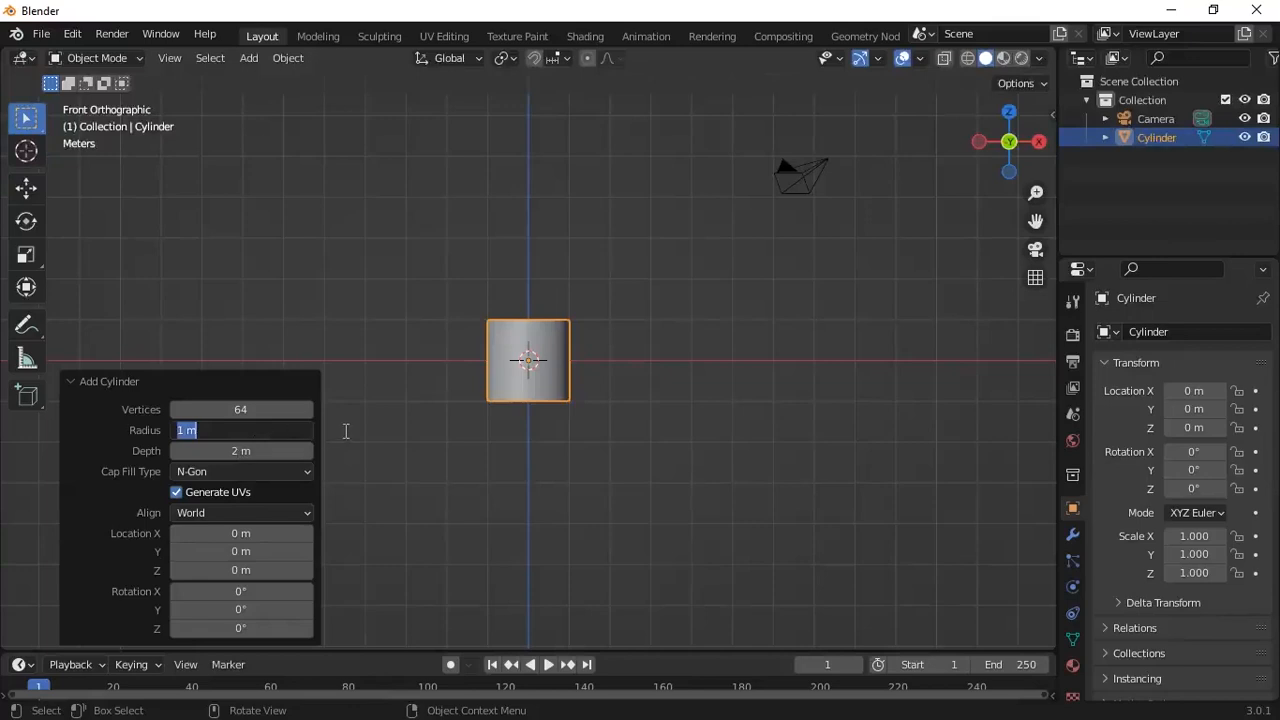
text(0.75)
key(Return)
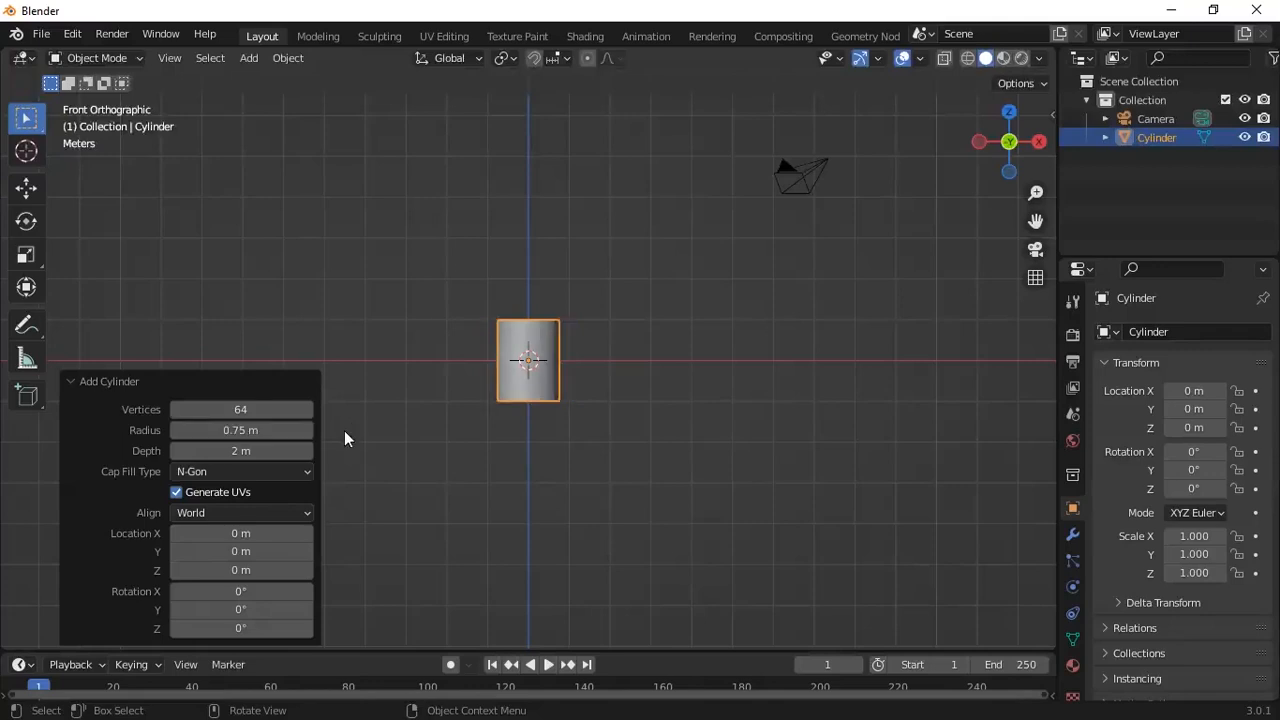
click(241, 450)
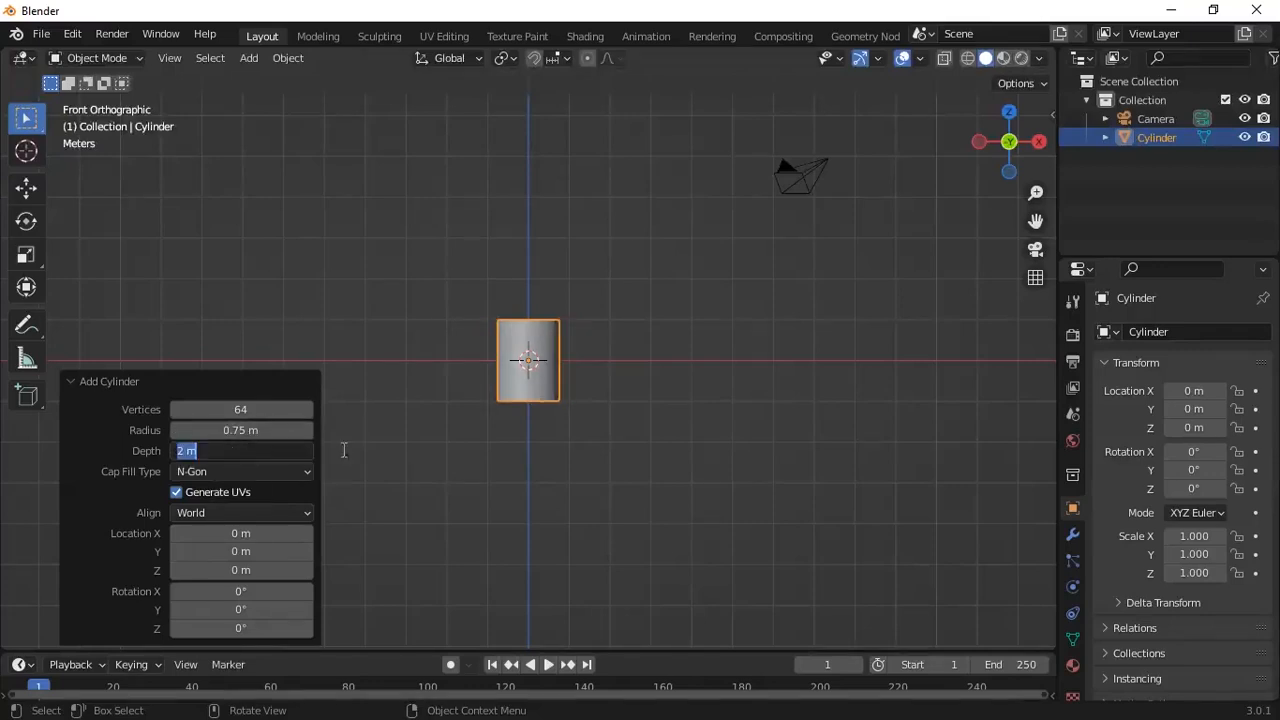
text(0.2)
key(Return)
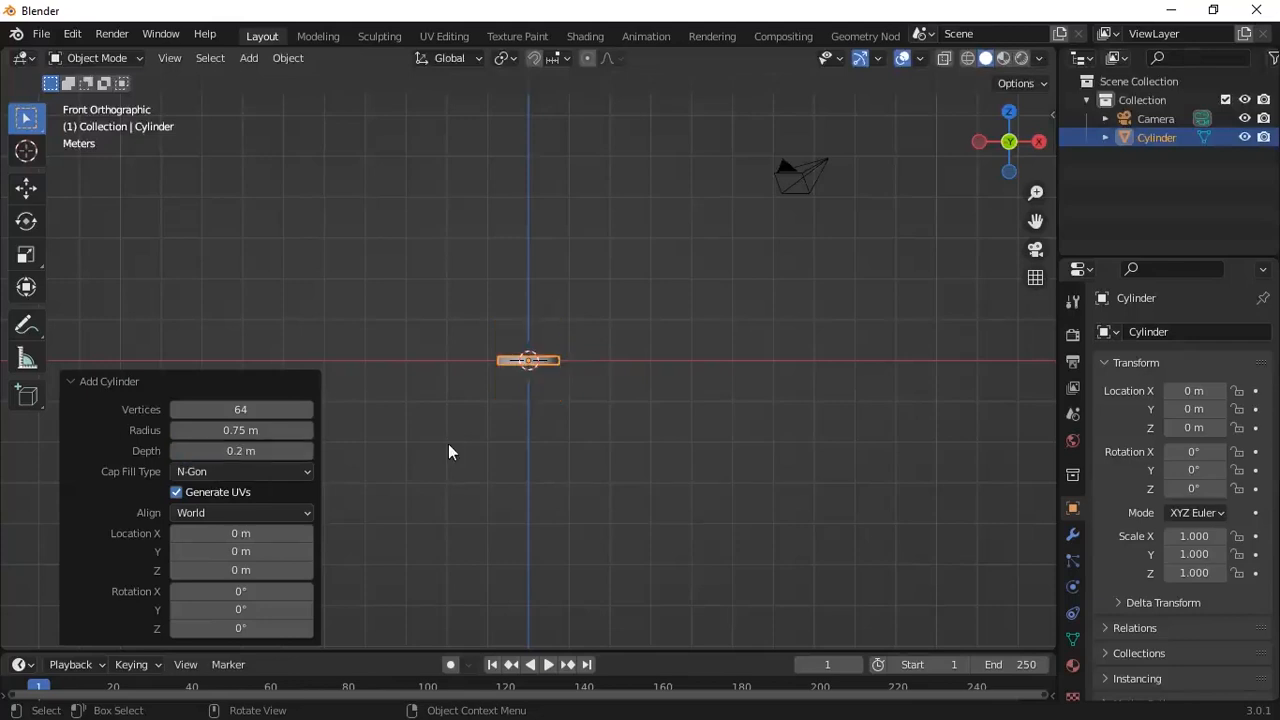
Step: Raise the base disc along Z and set its Z location to 0.1 m so it rests on the ground line
click(605, 441)
scroll(605, 441, up, 4)
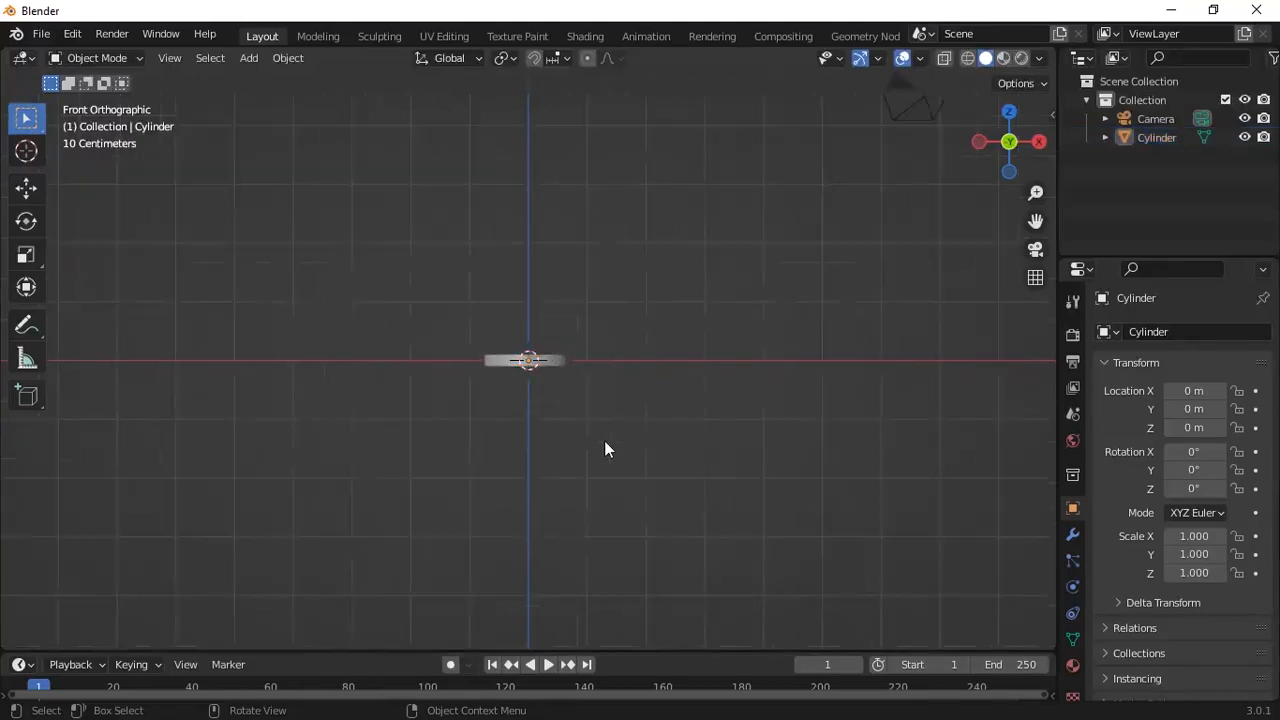
click(27, 190)
click(562, 356)
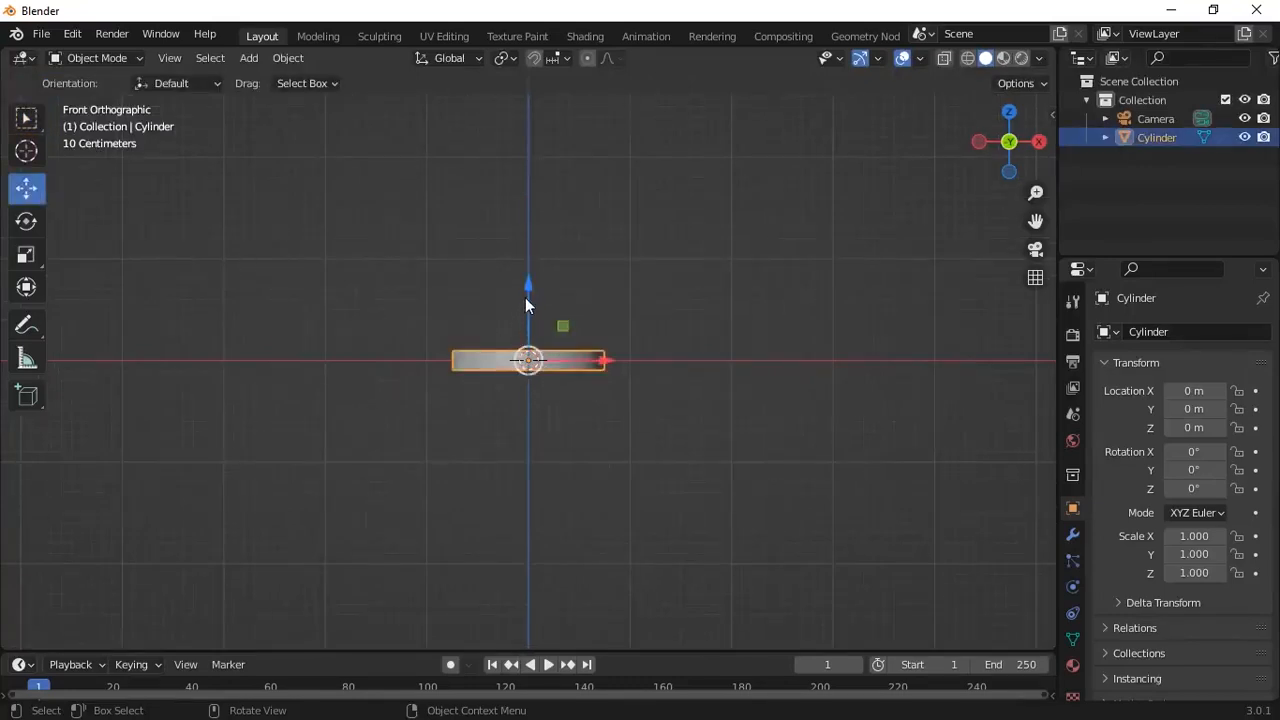
drag(527, 284, 526, 276)
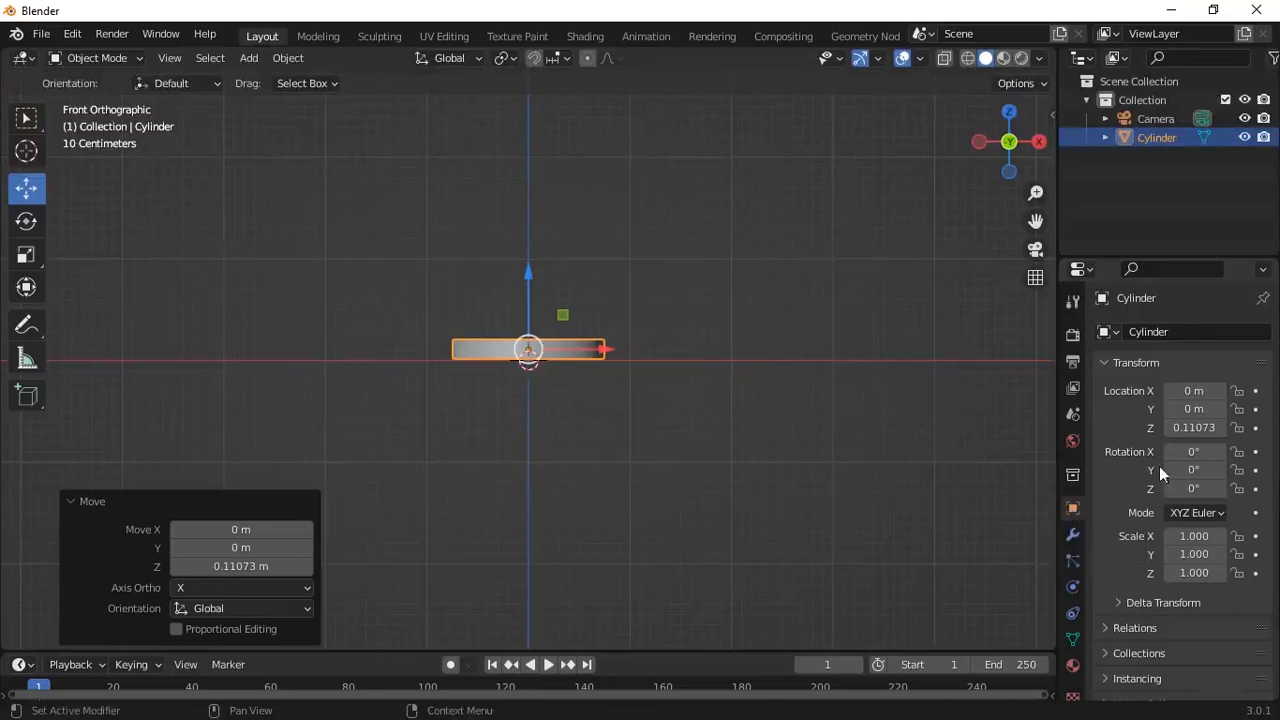
click(1194, 427)
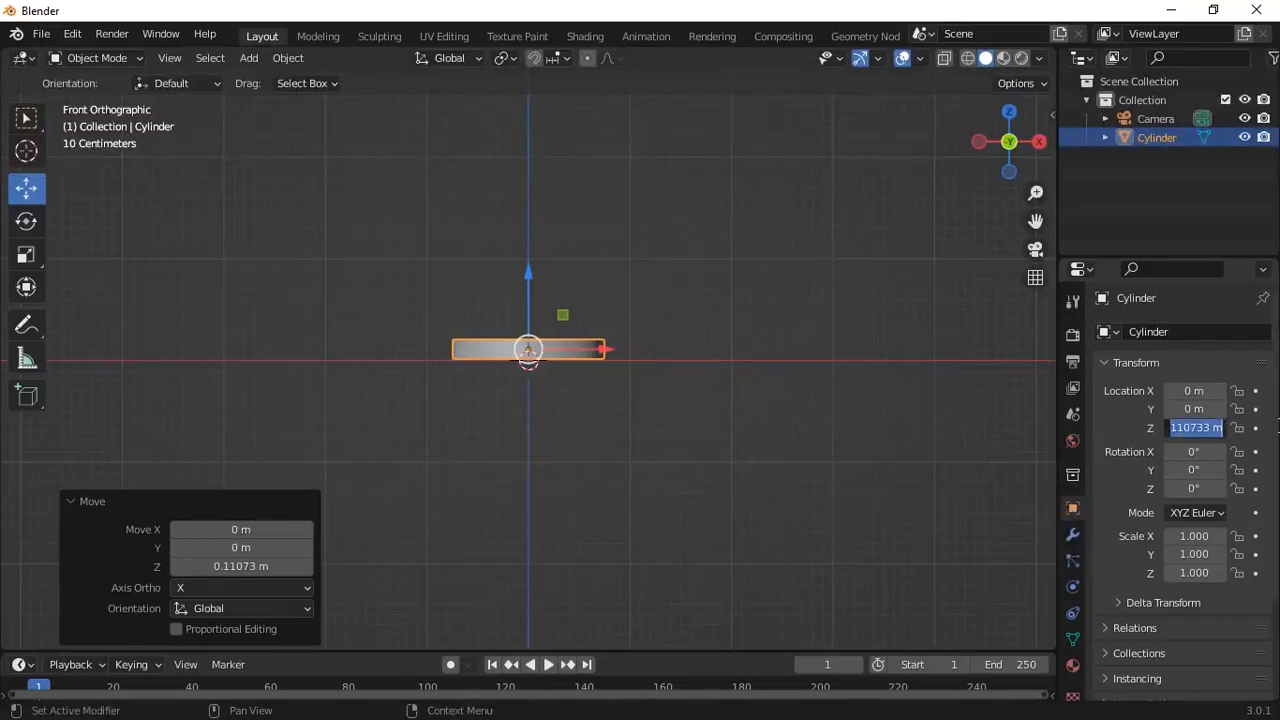
text(0.1)
key(Return)
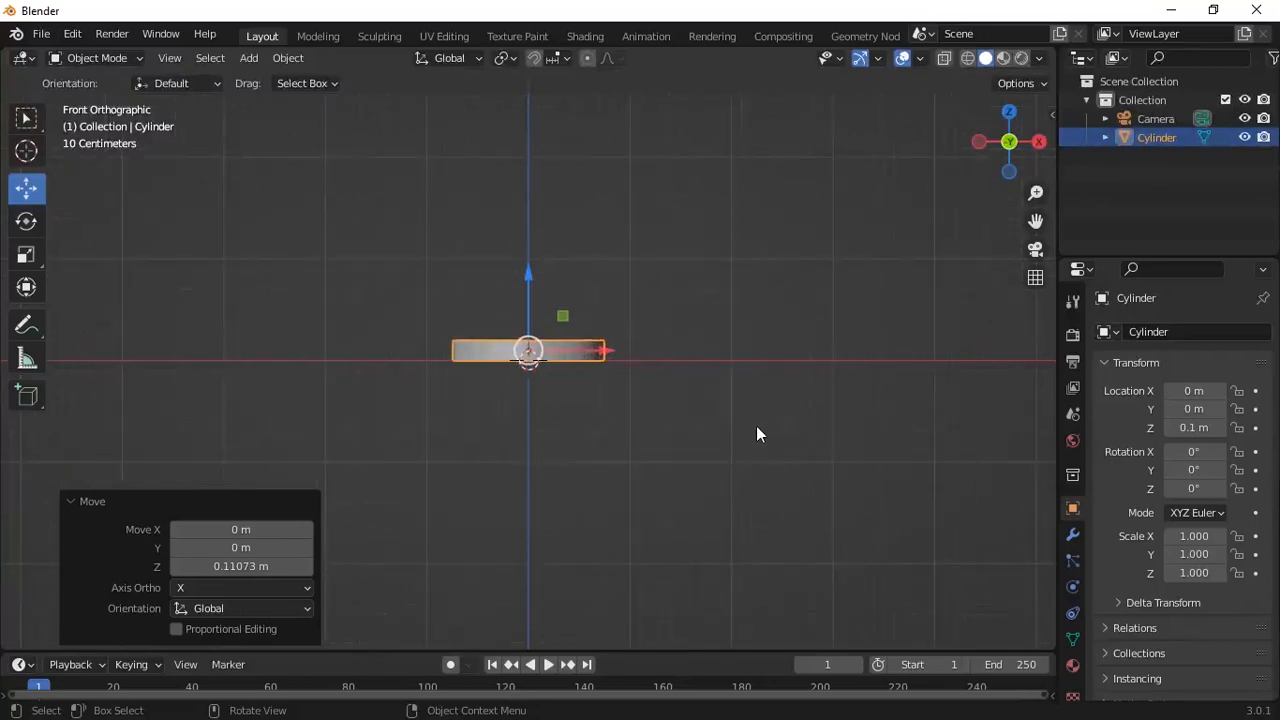
scroll(757, 427, down, 2)
scroll(757, 427, up, 3)
scroll(757, 427, down, 4)
scroll(757, 427, up, 4)
scroll(757, 434, down, 3)
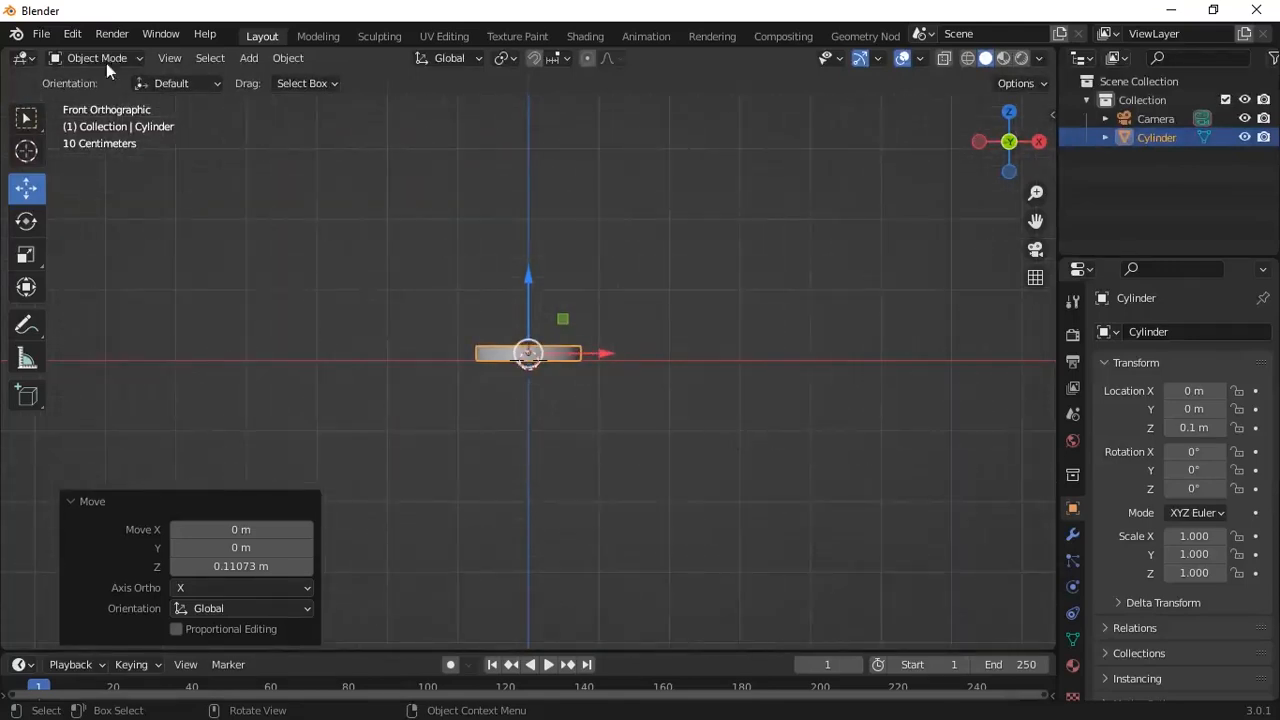
Step: Add a second cylinder at the origin with a 0.5 m radius and a 2 m depth for the pump body
click(257, 59)
mouse_move(266, 78)
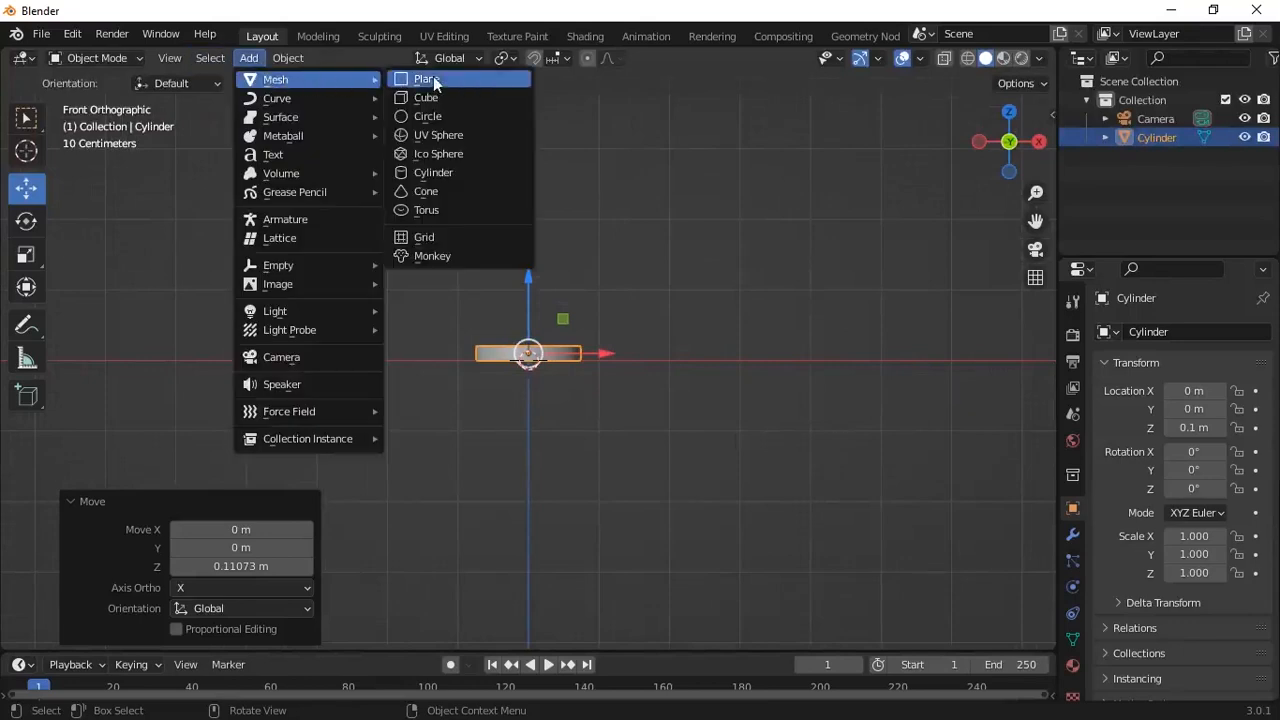
click(446, 170)
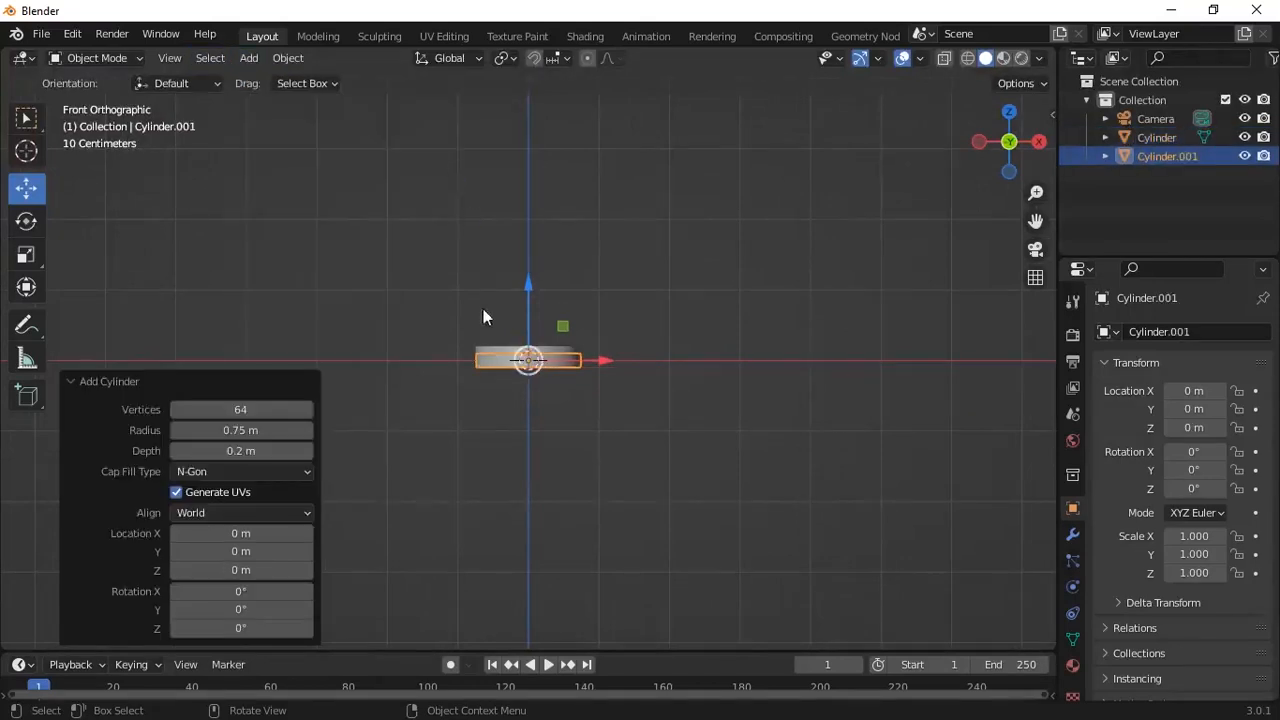
click(245, 431)
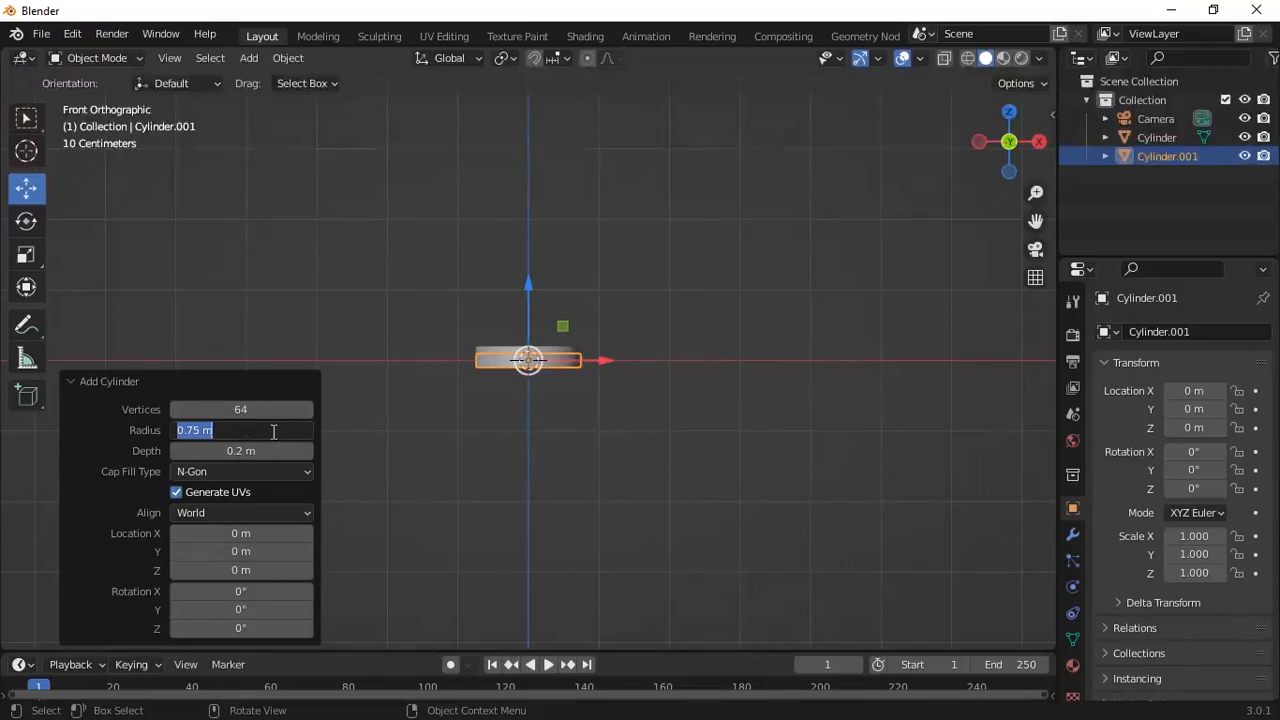
text(0.5)
key(Return)
click(241, 450)
text(2)
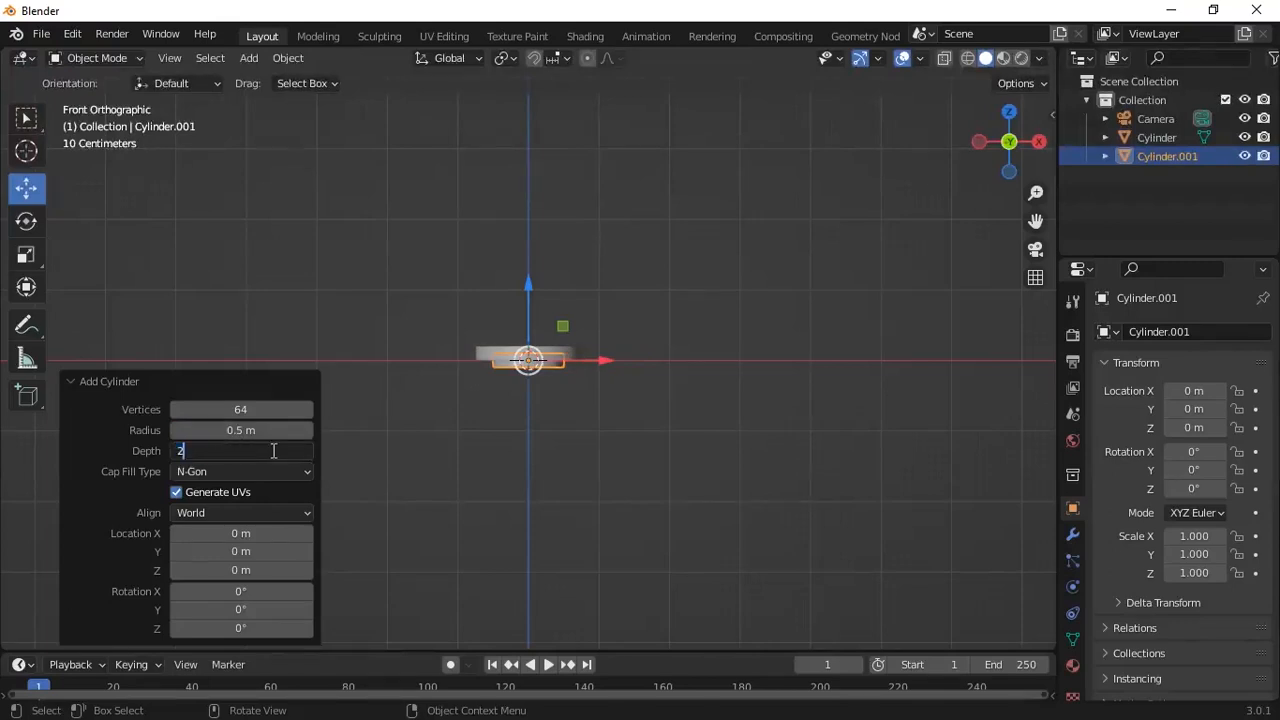
key(Return)
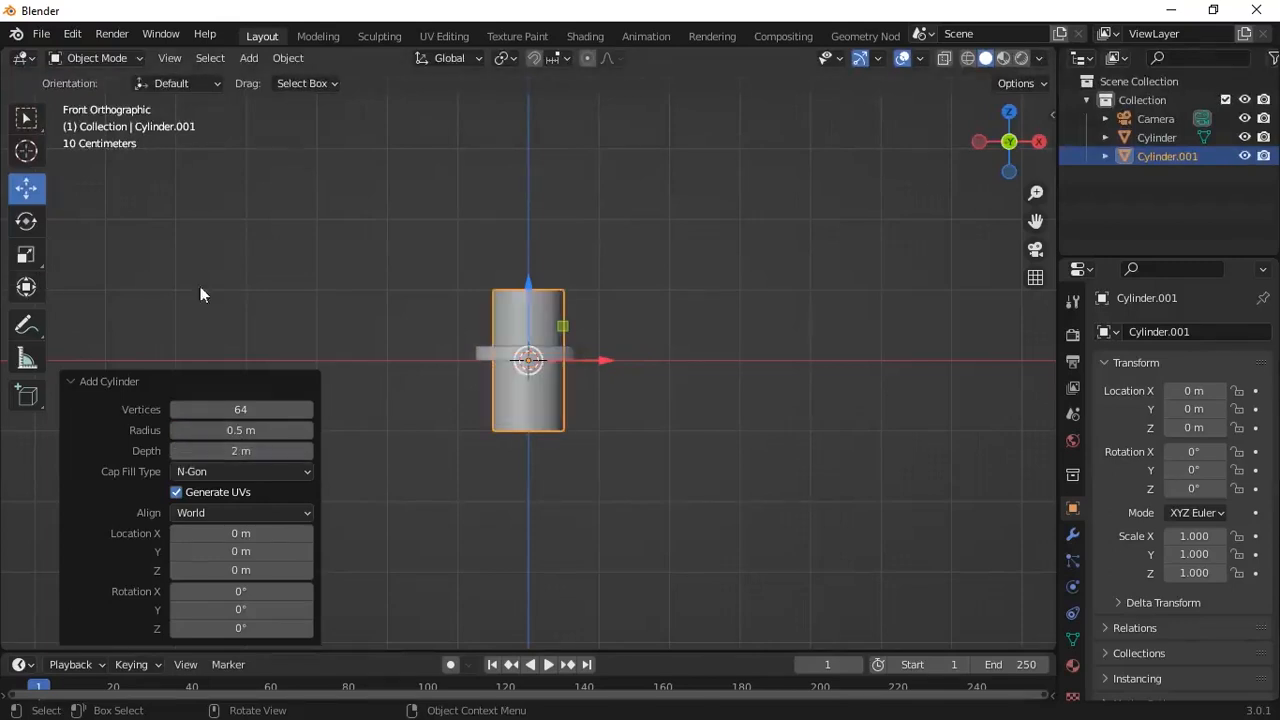
Step: Move the pump body cylinder up along Z by about 1.18 m so it stands on the base disc
drag(529, 286, 529, 196)
scroll(547, 325, up, 5)
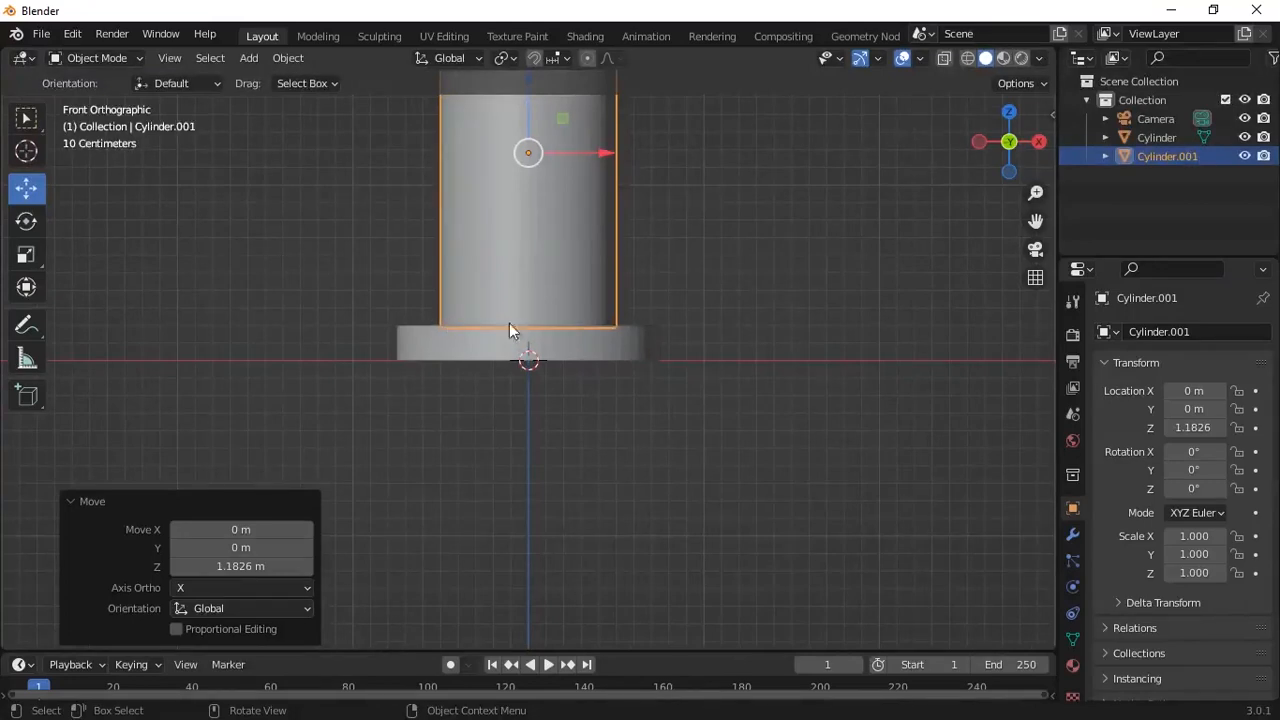
scroll(592, 323, down, 5)
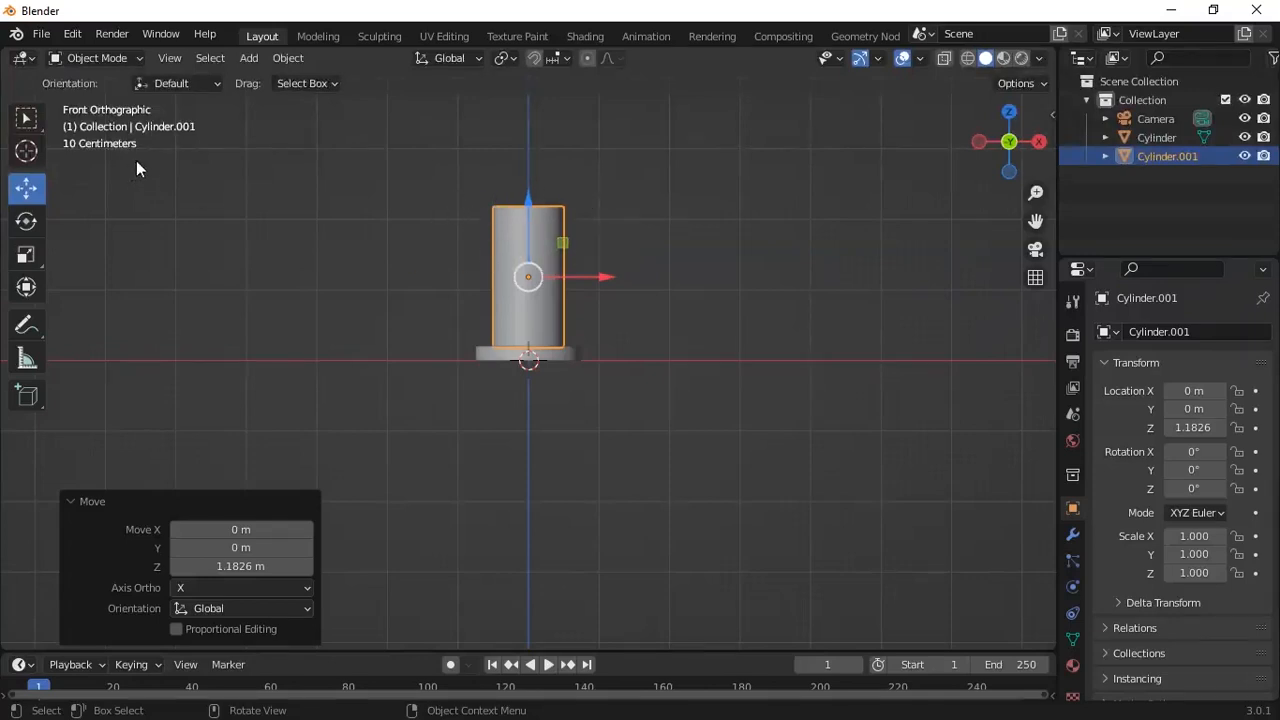
Step: Add a third cylinder at the origin with a 0.55 m radius and a 0.2 m depth for the pump's cap
click(249, 58)
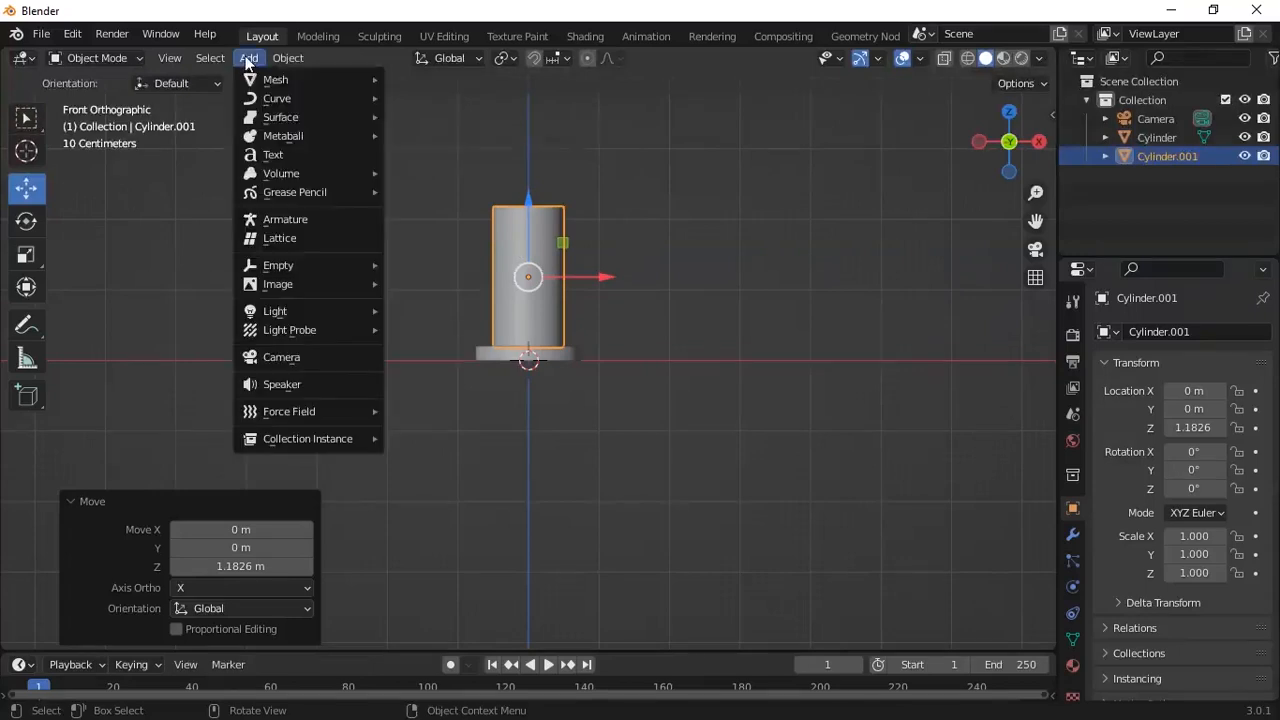
mouse_move(311, 77)
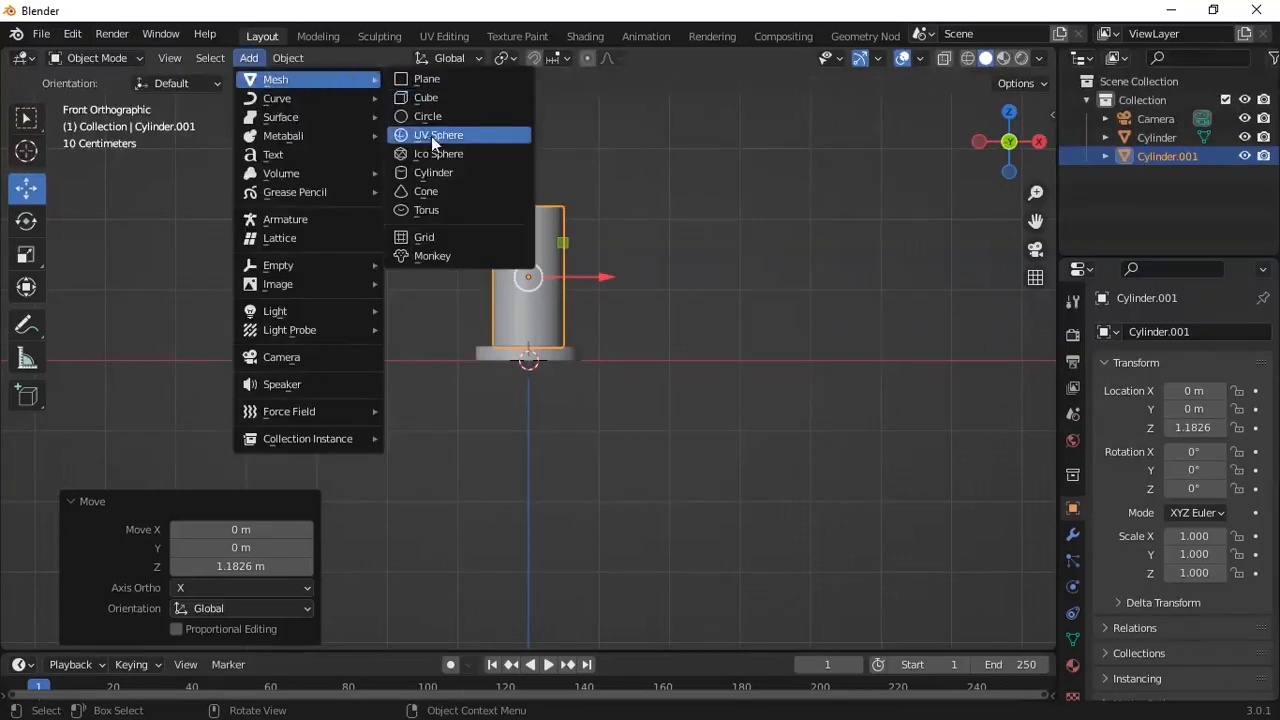
click(433, 172)
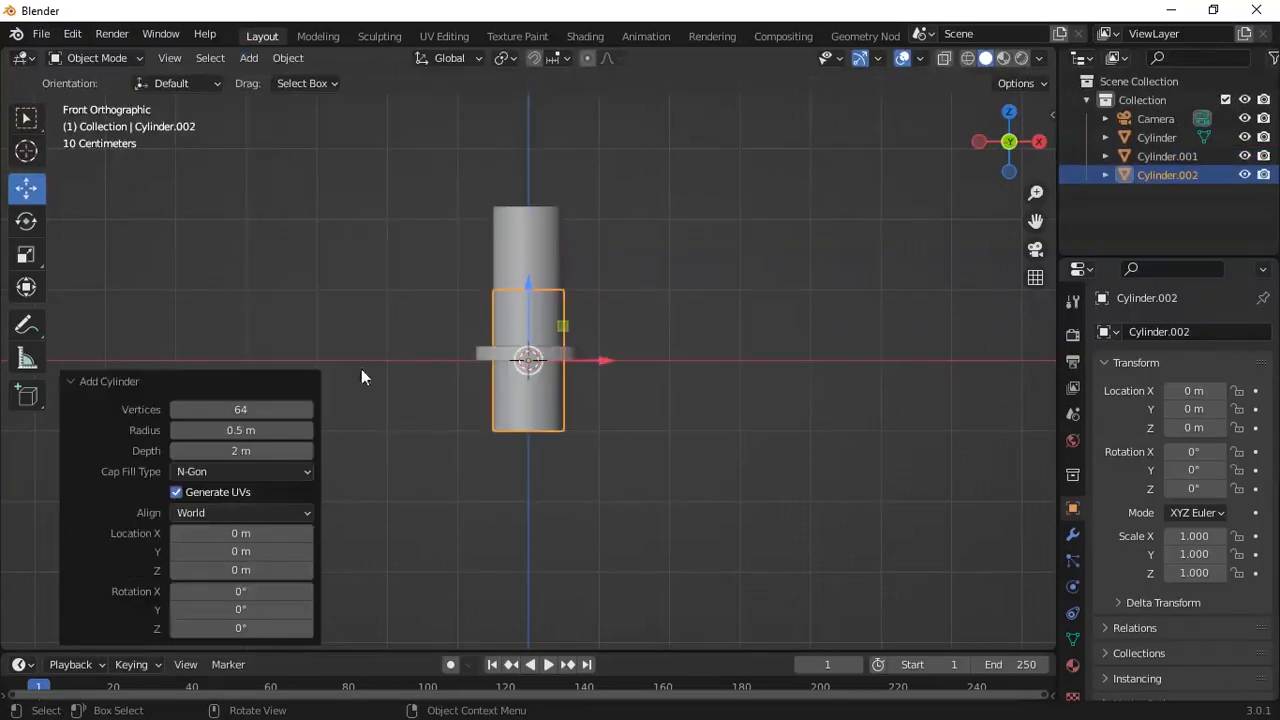
click(249, 429)
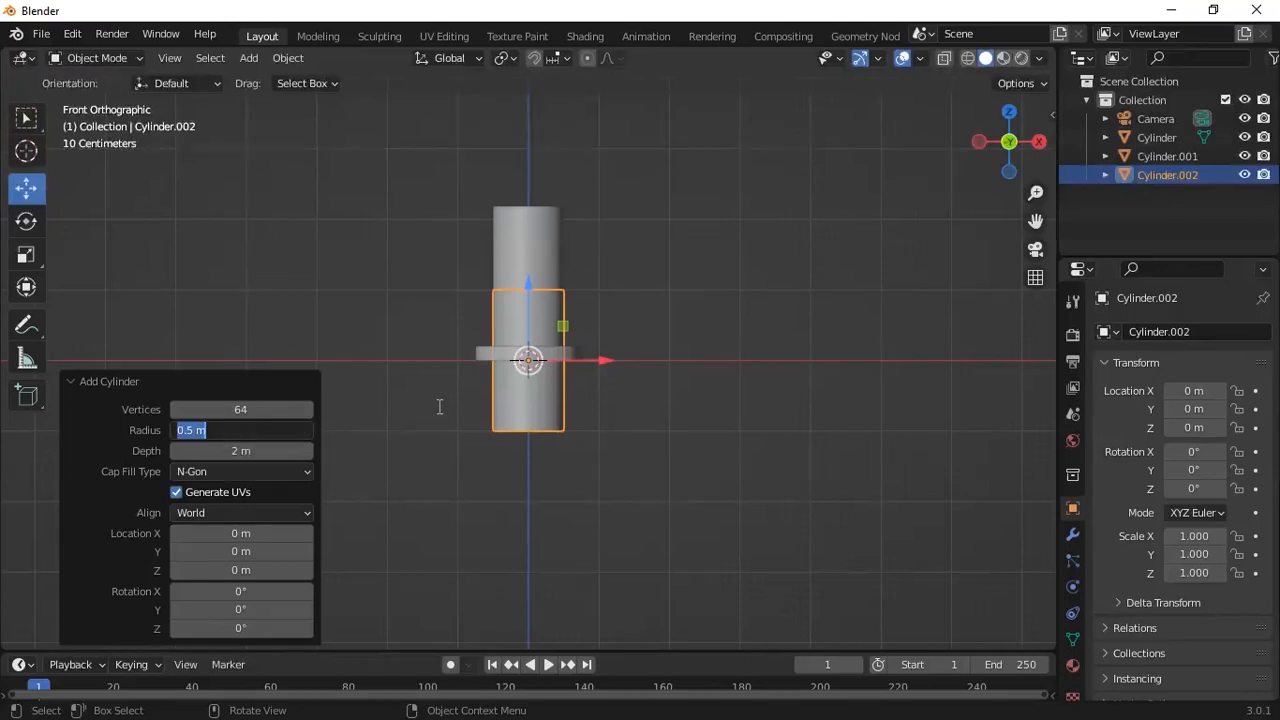
text(0.55)
key(Tab)
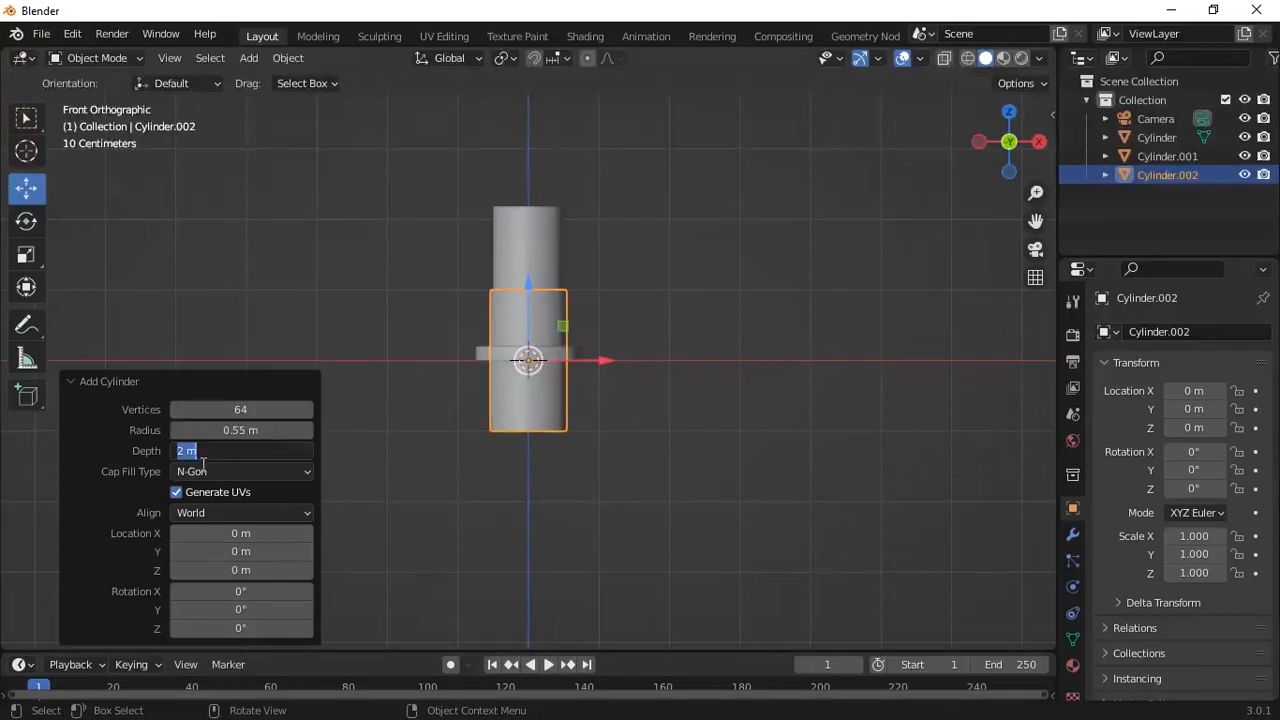
text(0.2)
key(Return)
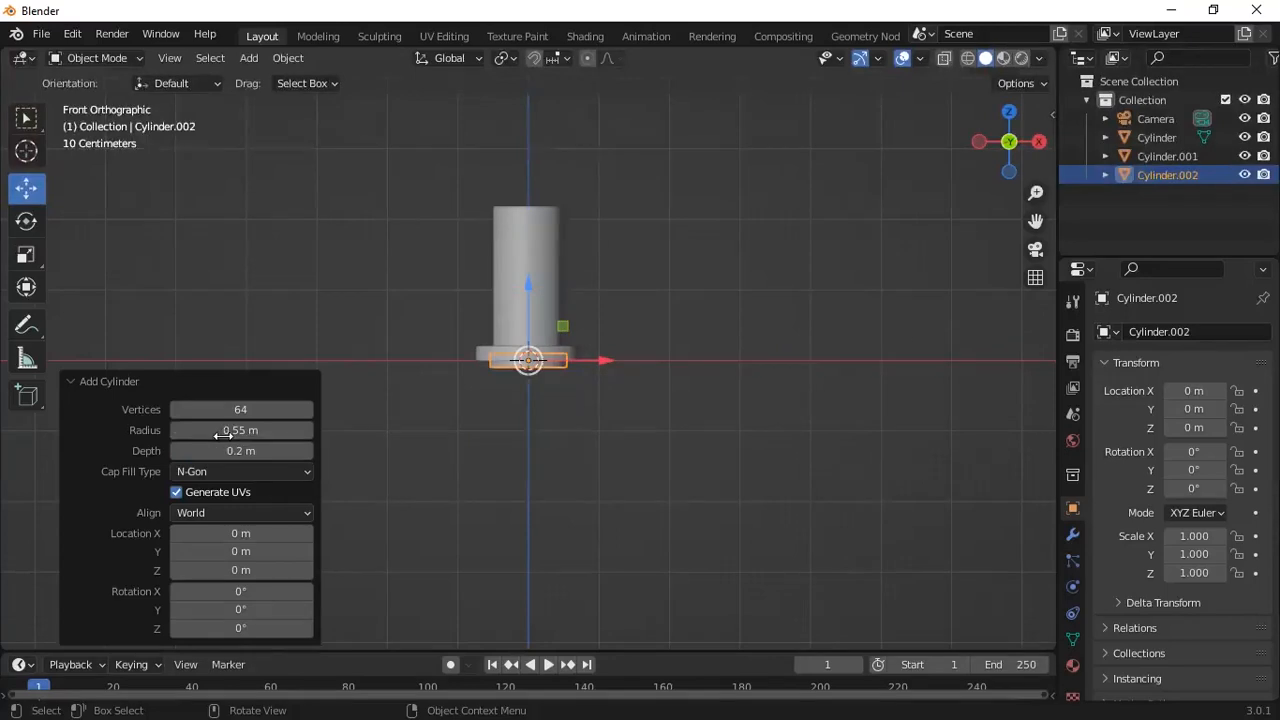
Step: Move the cap disc up along Z to about 2.21 m so it sits on top of the pump body
drag(527, 287, 521, 129)
scroll(566, 213, up, 2)
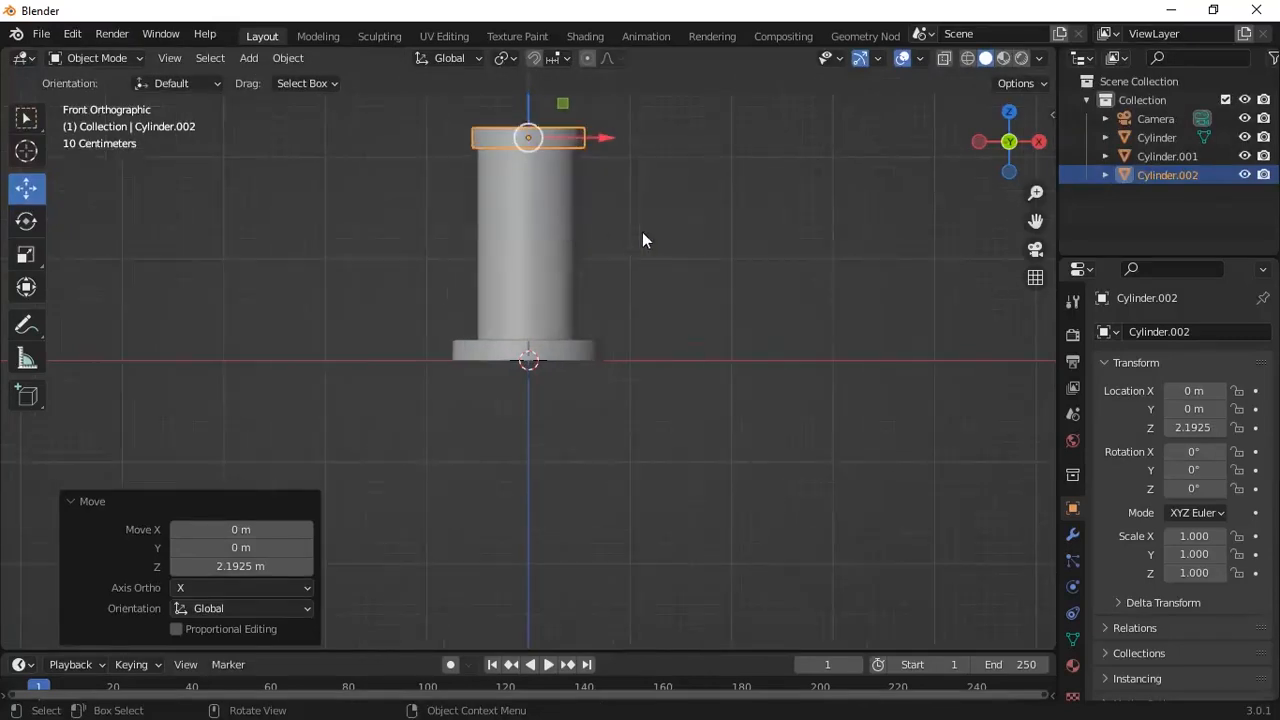
scroll(640, 262, down, 1)
drag(528, 120, 525, 108)
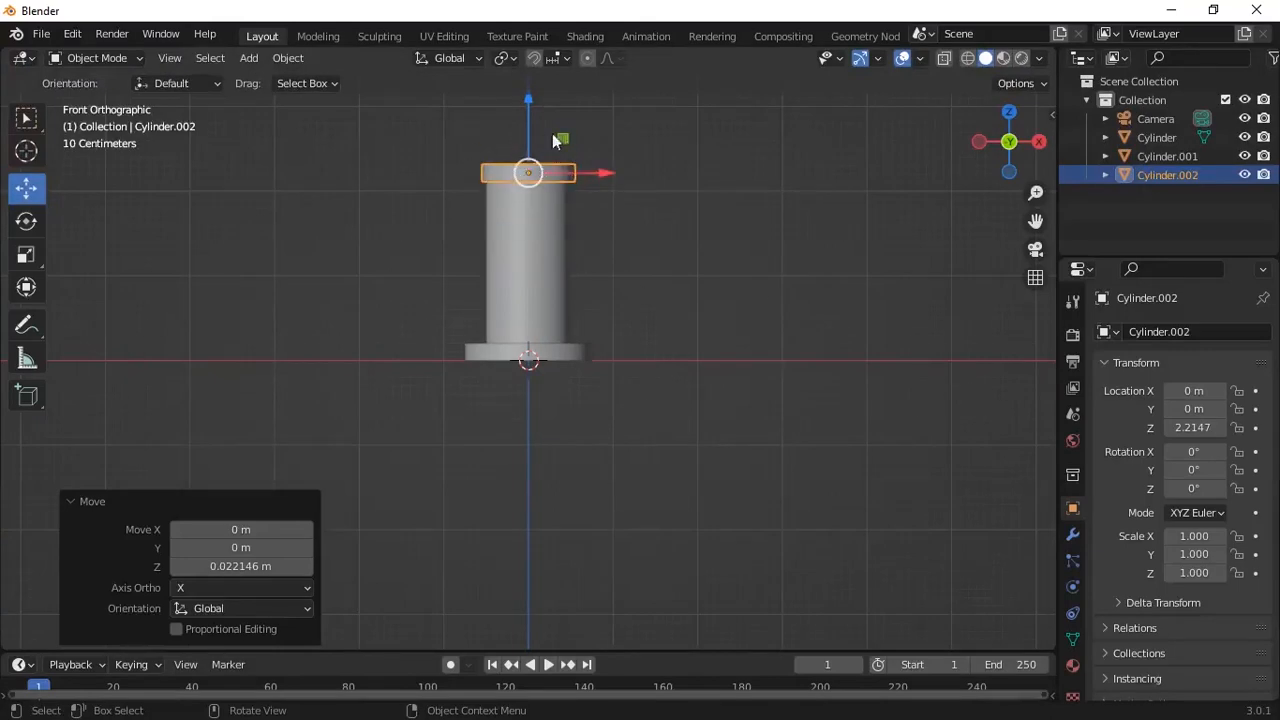
scroll(678, 224, down, 1)
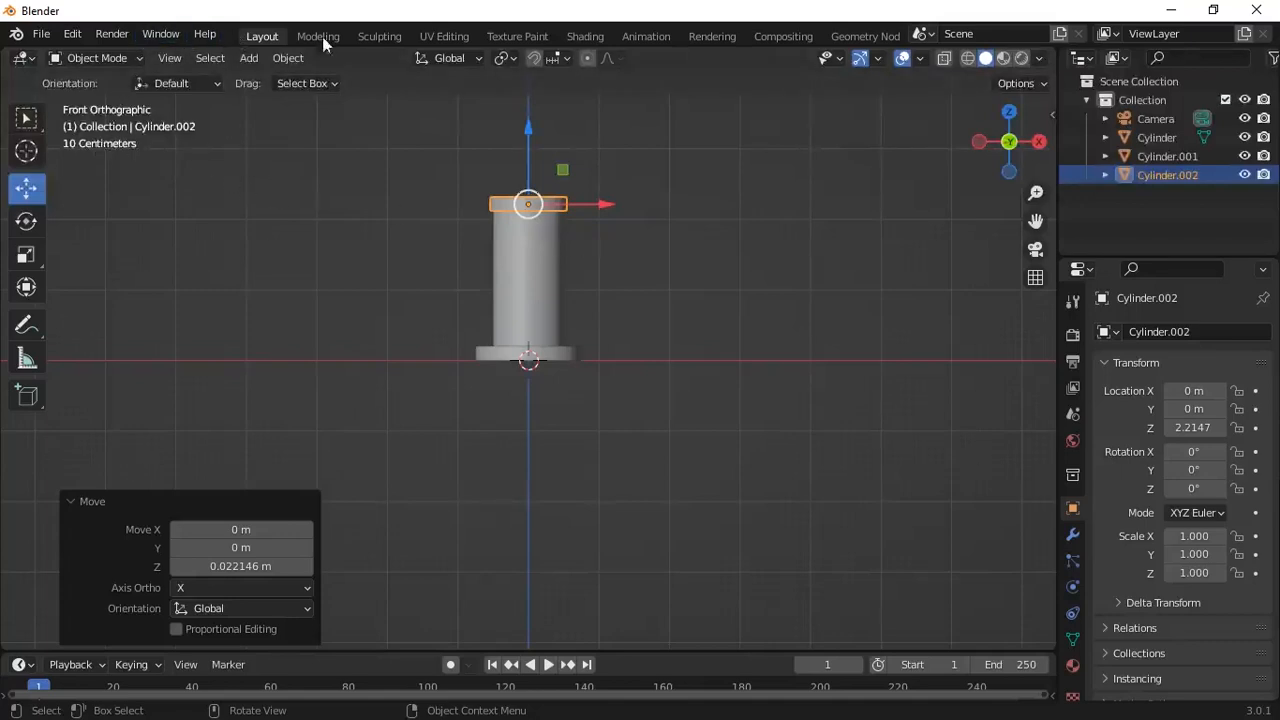
Step: Add a fourth cylinder at the origin with a 0.25 m radius and a 0.2 m depth for the collar above the cap
click(248, 58)
mouse_move(346, 79)
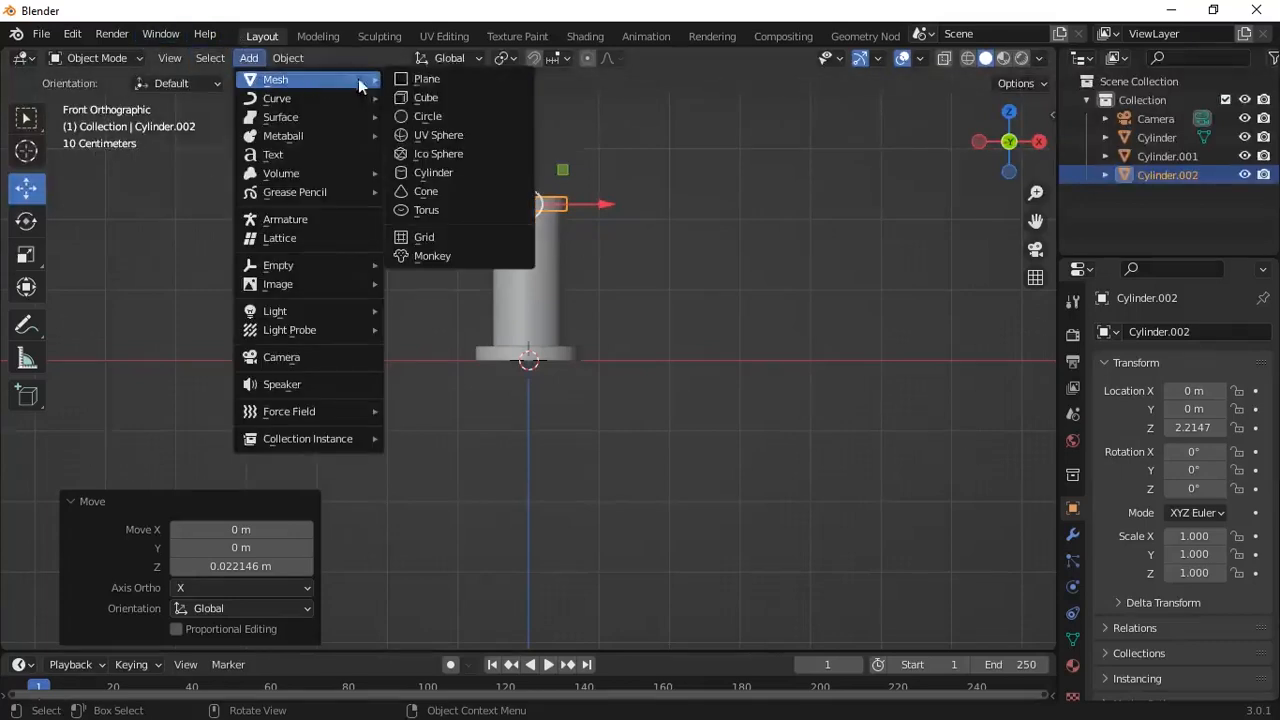
click(418, 172)
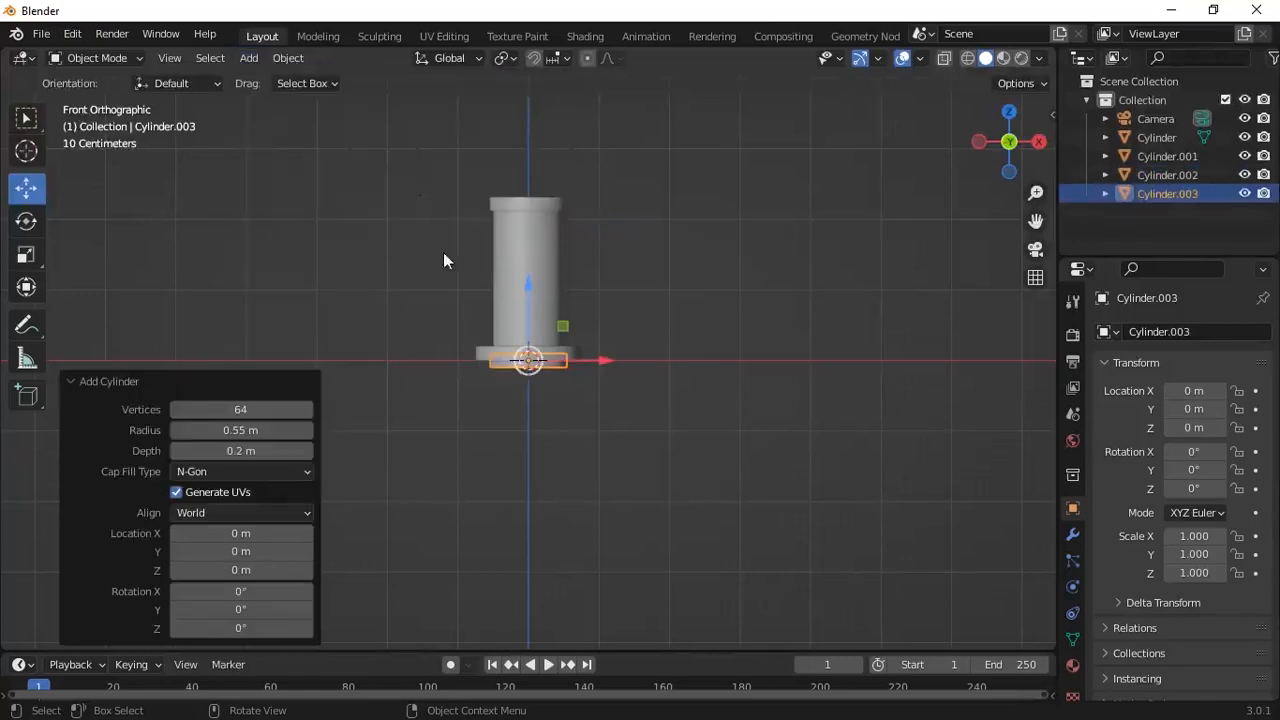
click(231, 423)
text(0.25)
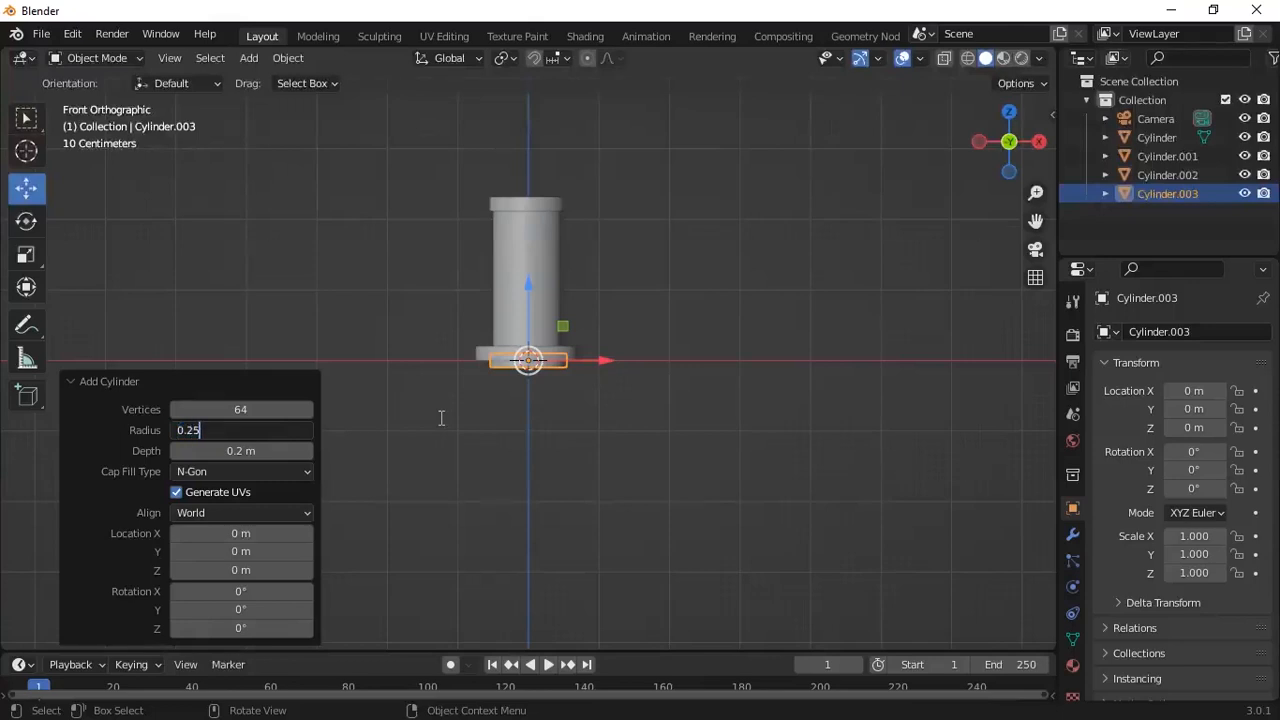
key(Tab)
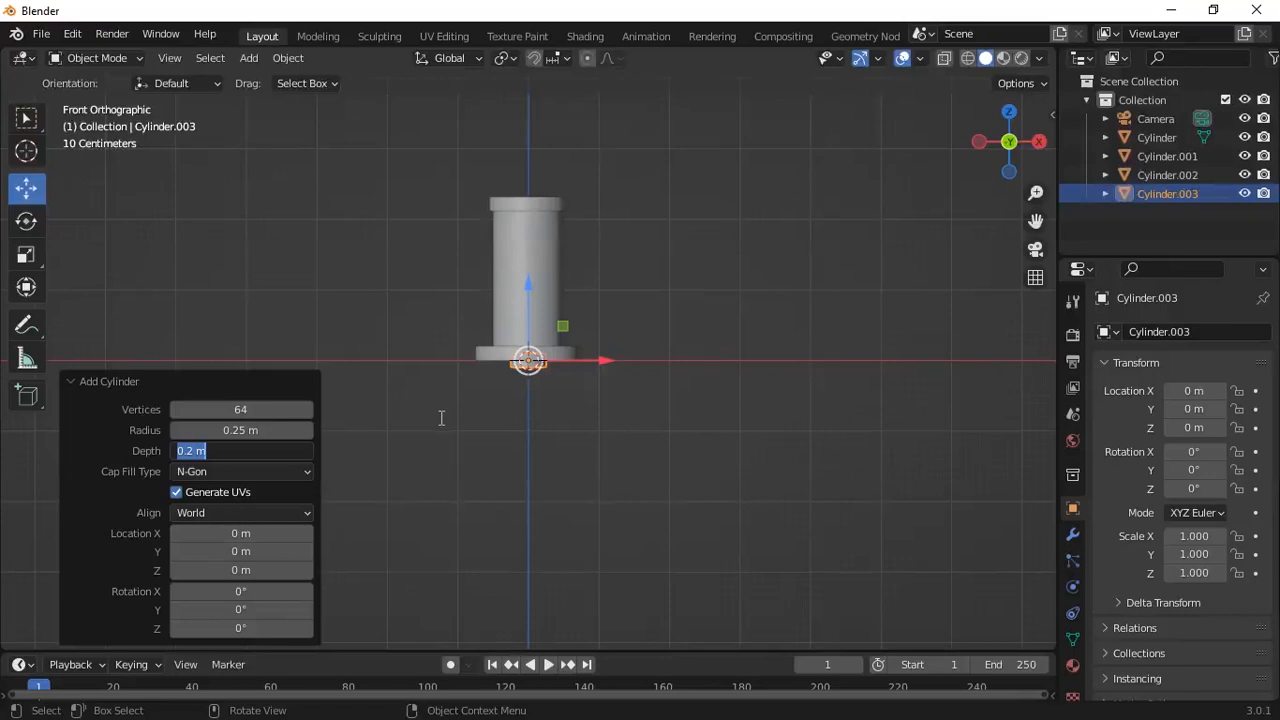
text(0.2)
key(Return)
Step: Move the small collar cylinder up along Z to about 2.38 m so it sits on top of the cap
drag(527, 286, 534, 118)
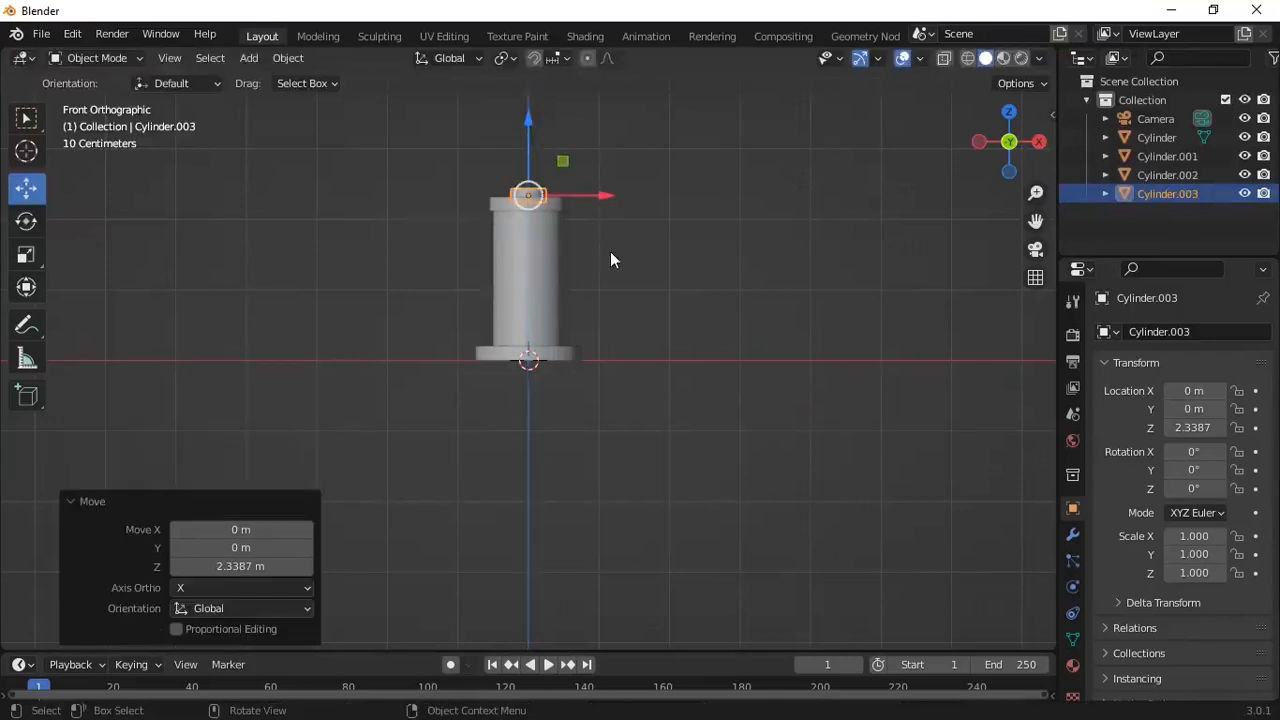
drag(527, 121, 526, 117)
scroll(545, 240, up, 5)
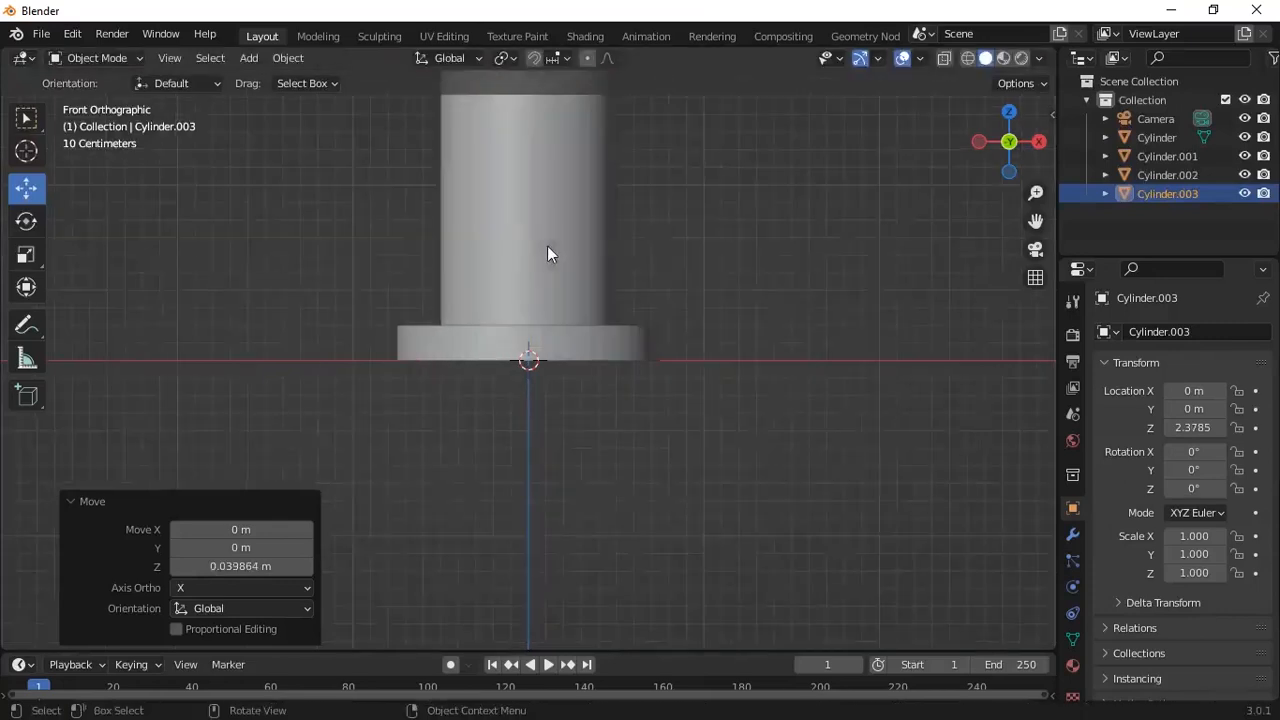
shift+middle_drag(660, 125, 639, 349)
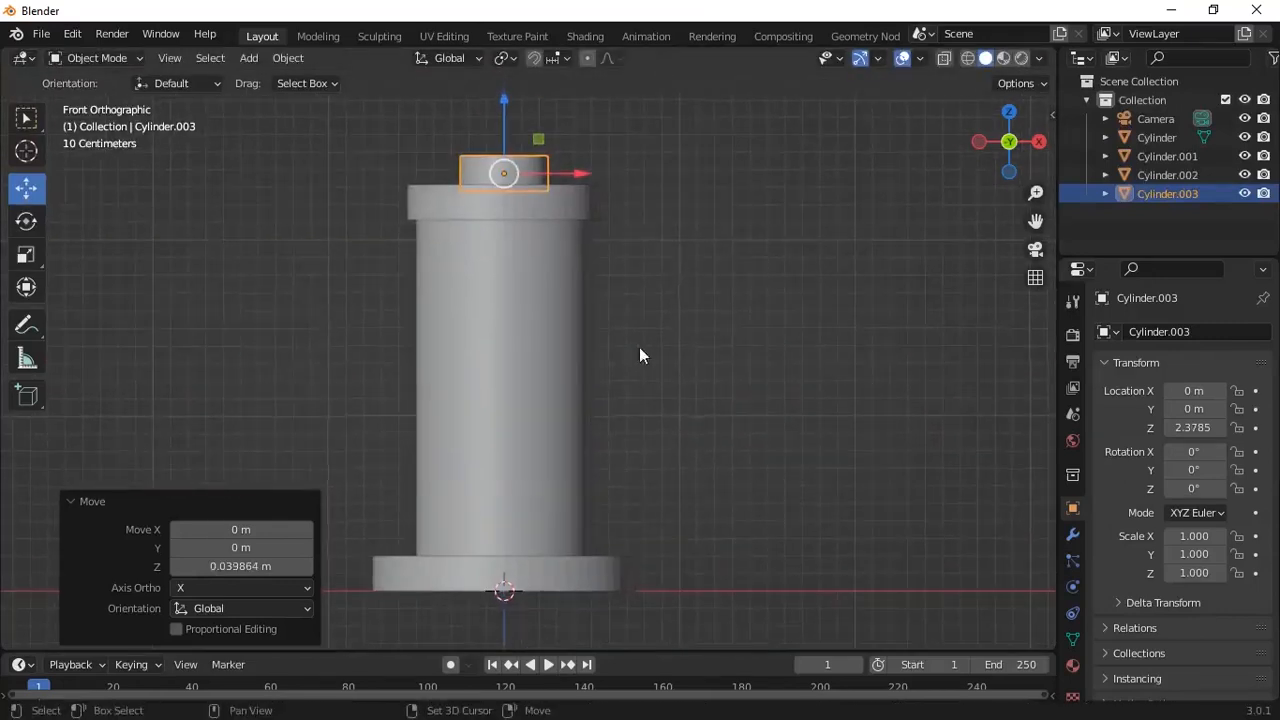
shift+middle_drag(652, 265, 668, 326)
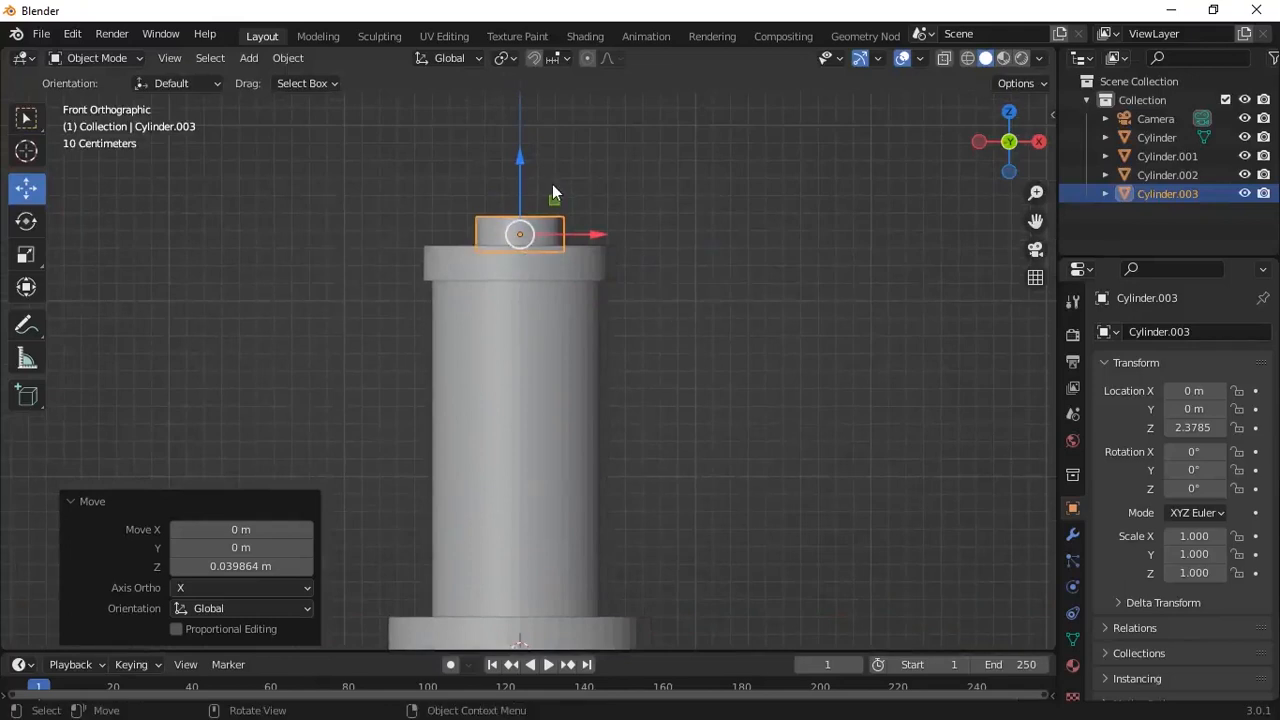
scroll(670, 245, down, 3)
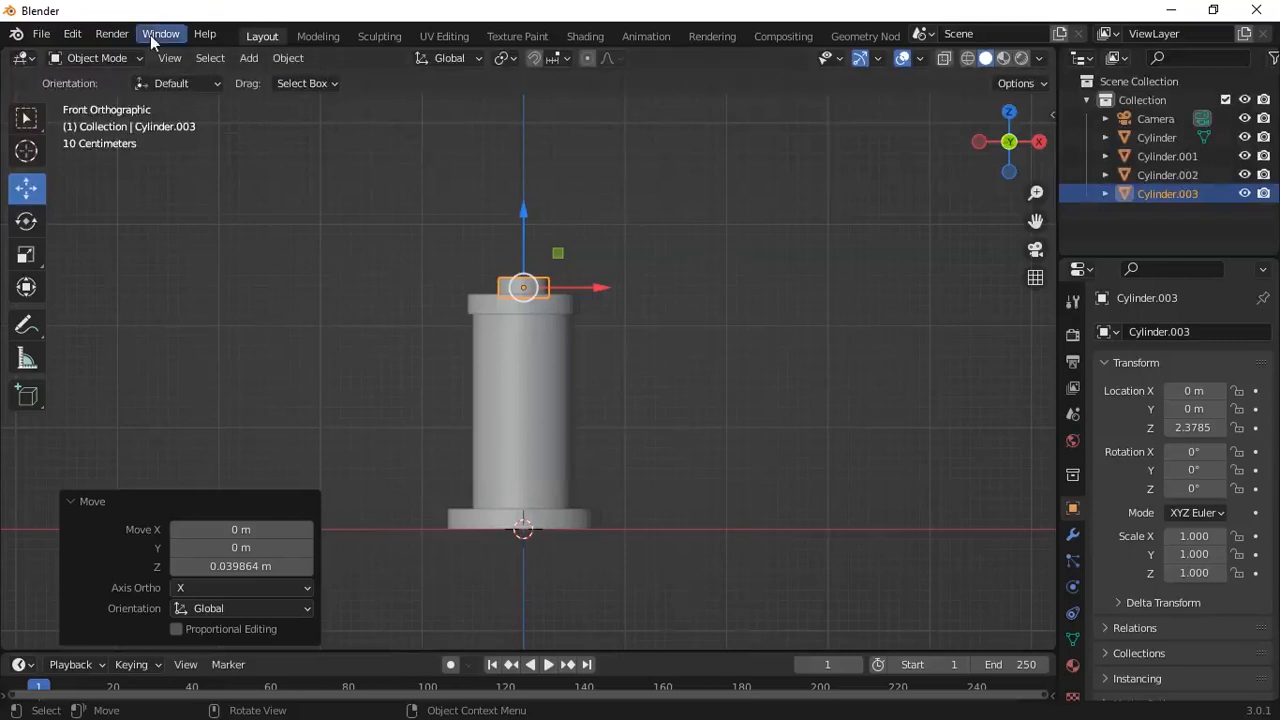
Step: Add a fifth cylinder at the origin with a 0.08 m radius and a 2.3 m depth for the piston rod
click(248, 57)
mouse_move(320, 79)
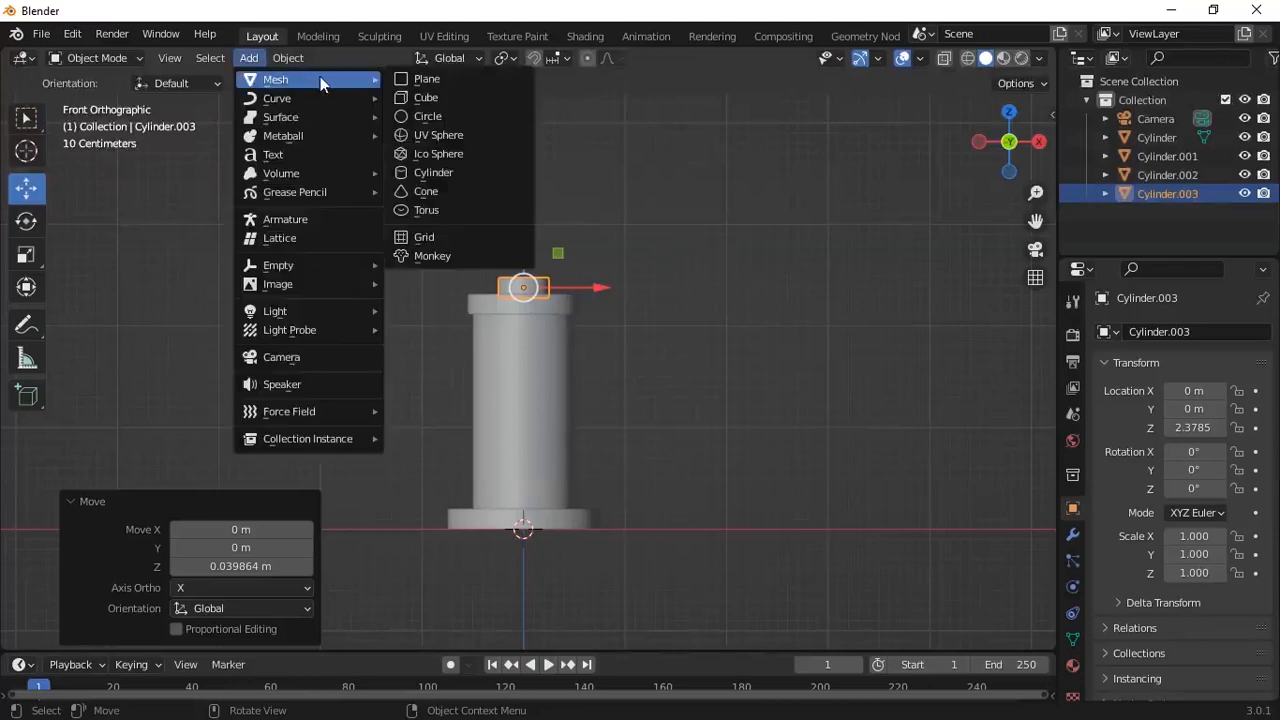
click(425, 172)
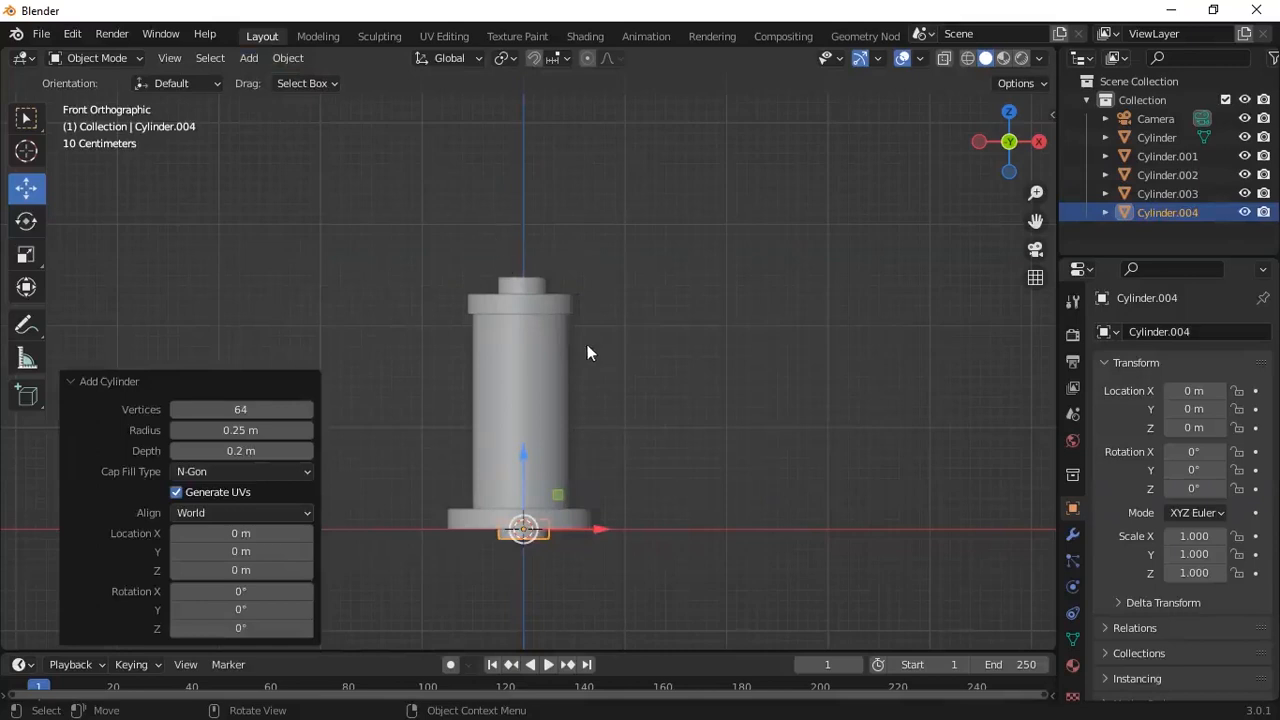
click(240, 430)
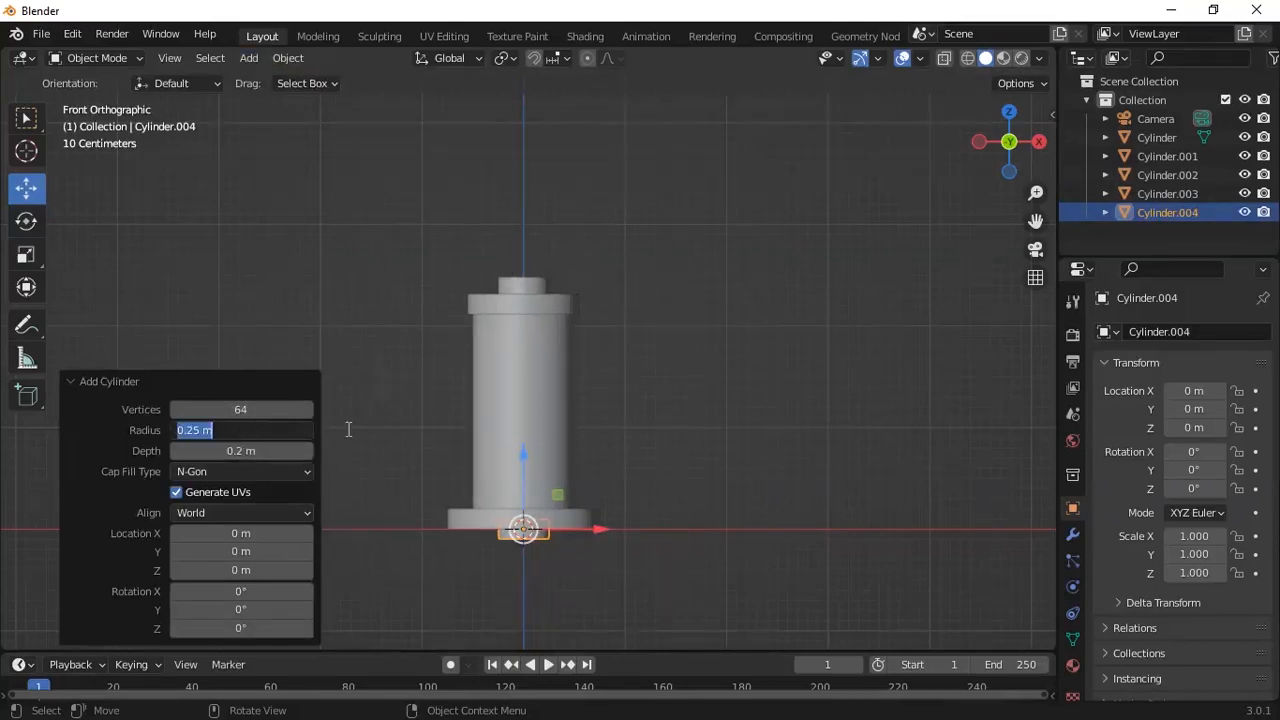
text(0.8)
key(Tab)
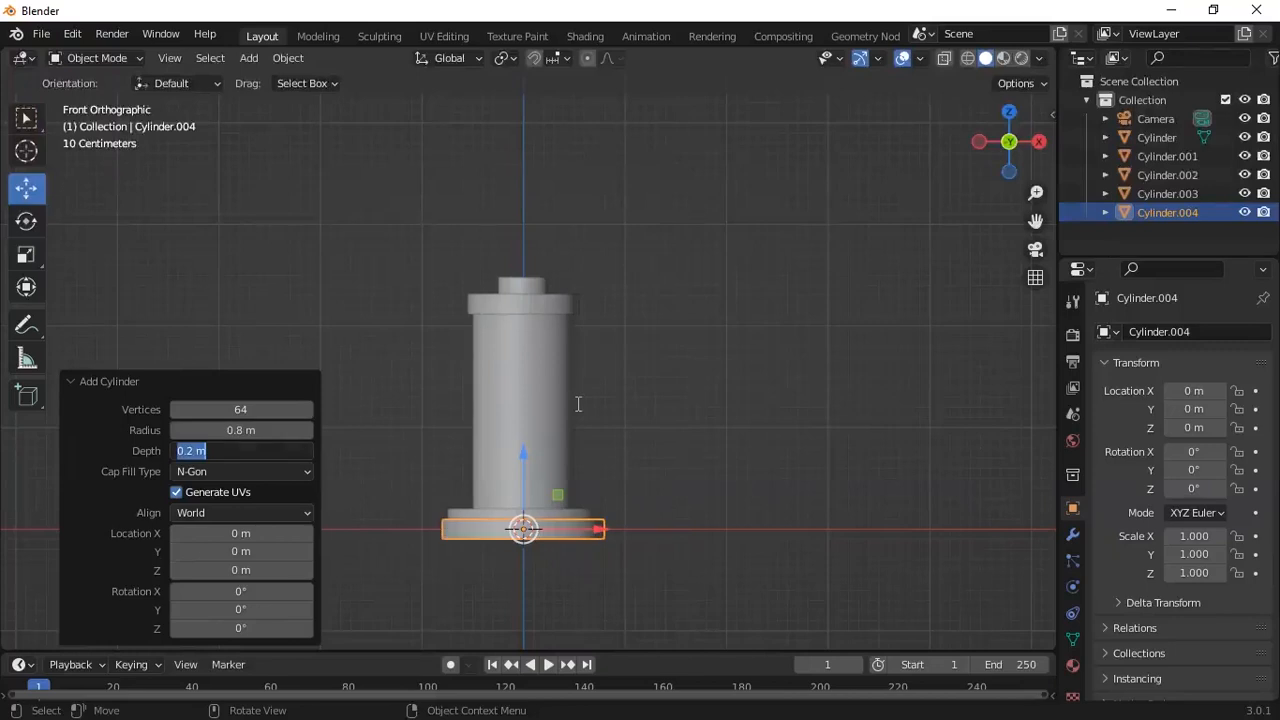
text(2.3)
key(Return)
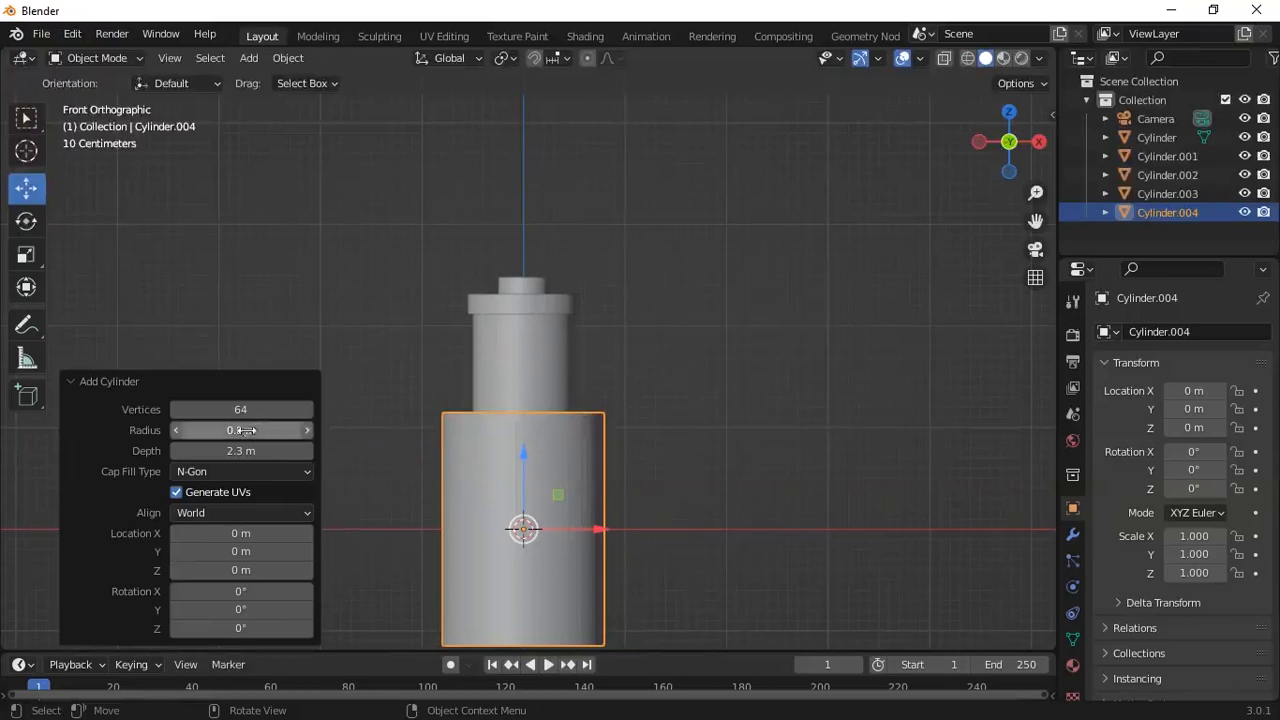
drag(240, 430, 167, 430)
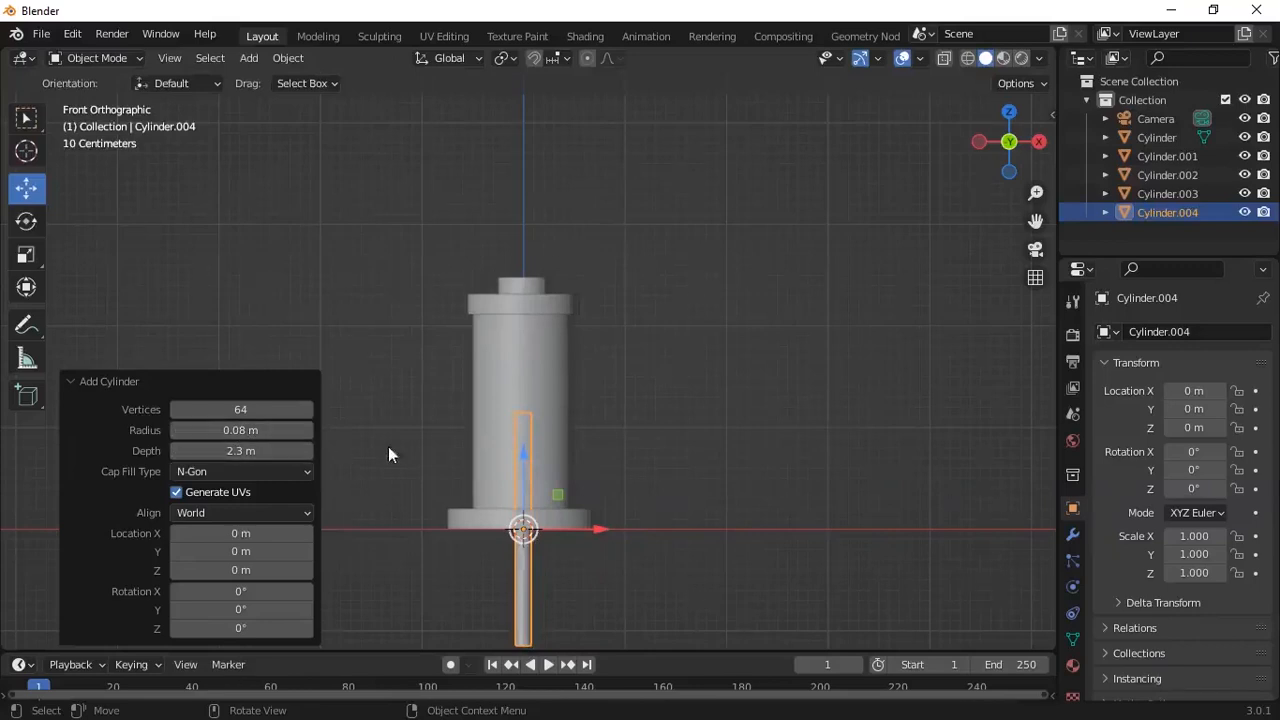
Step: Move the piston rod up along Z by about 2.46 m through the collar and compare it with the reference animation in the browser
drag(524, 457, 492, 203)
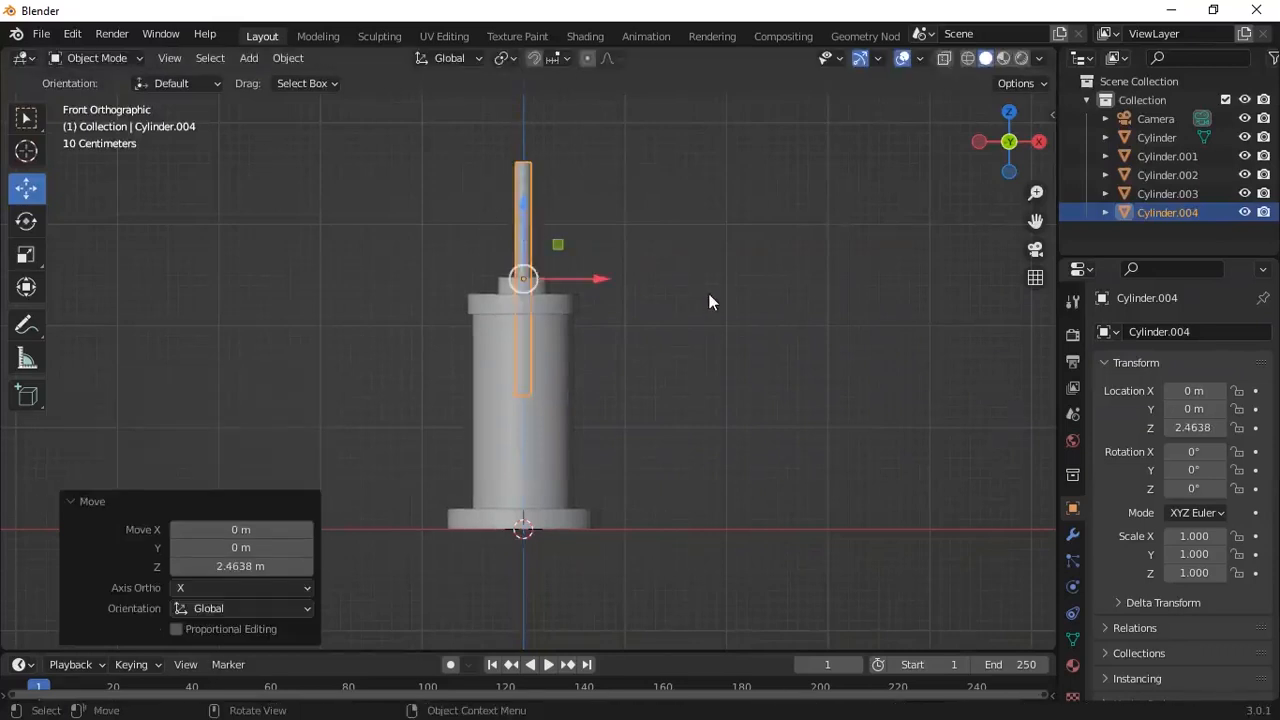
scroll(708, 293, down, 1)
scroll(708, 293, down, 1)
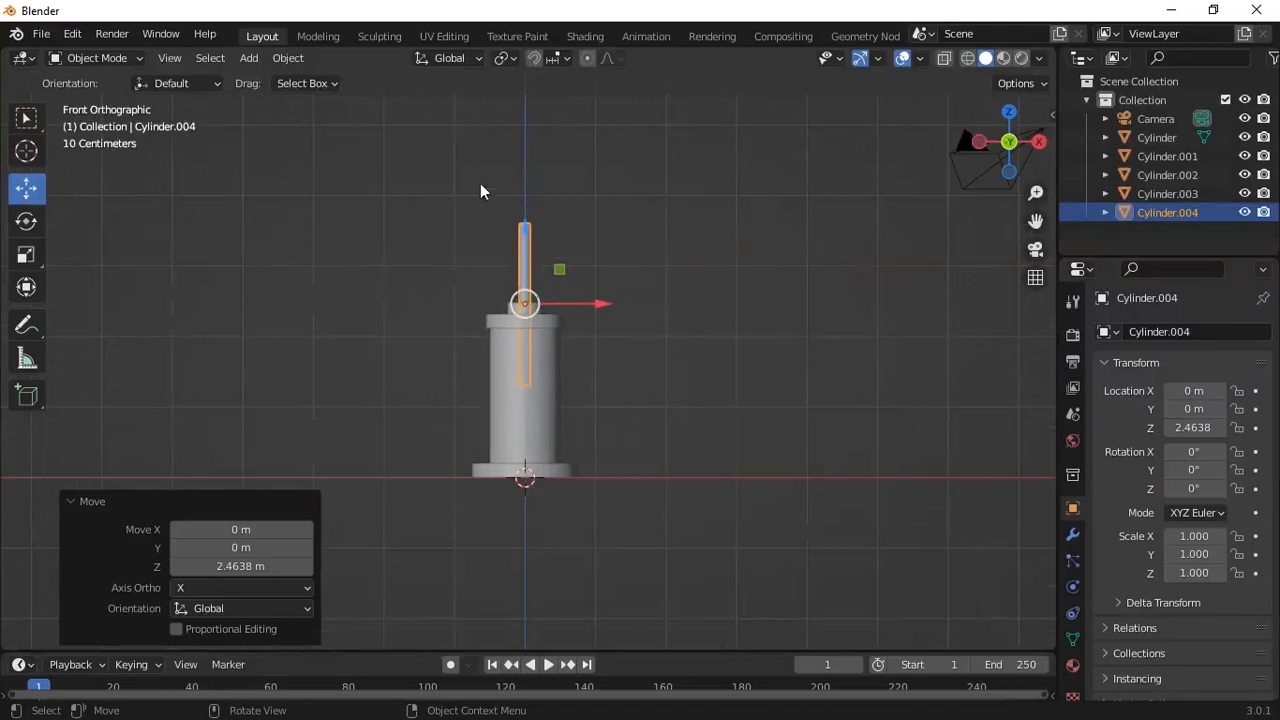
key(alt+Tab)
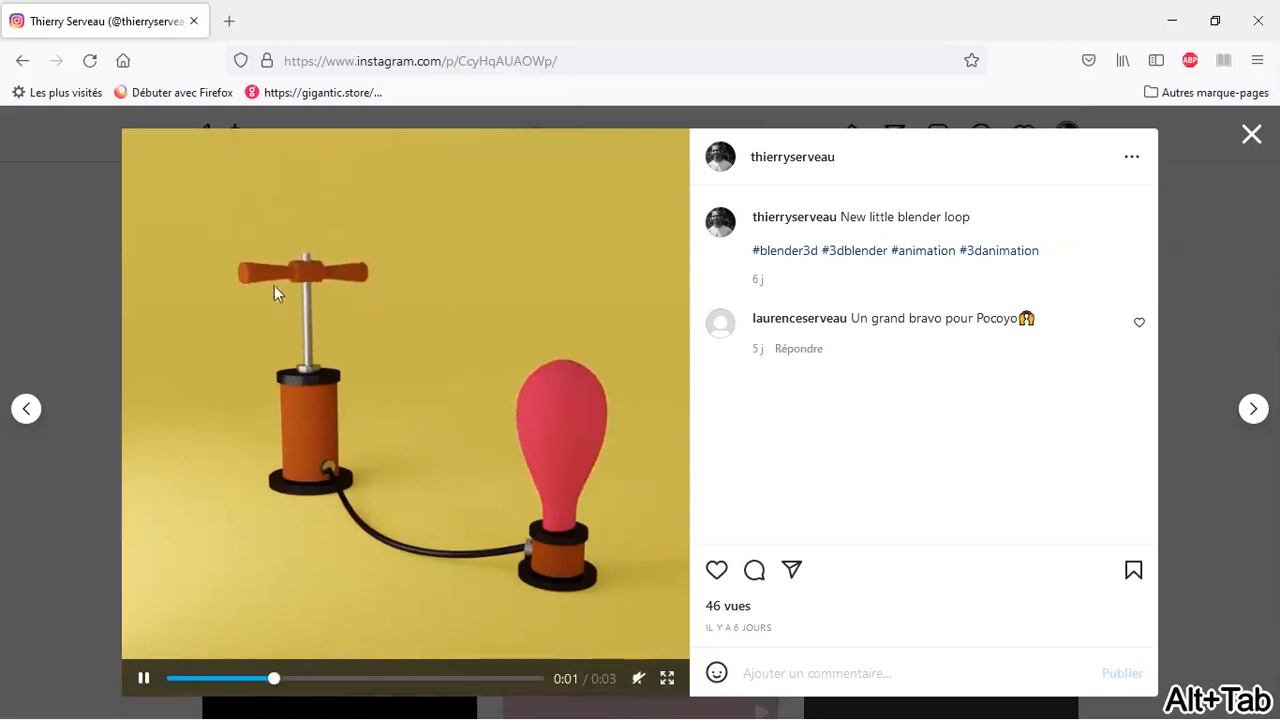
key(alt+Tab)
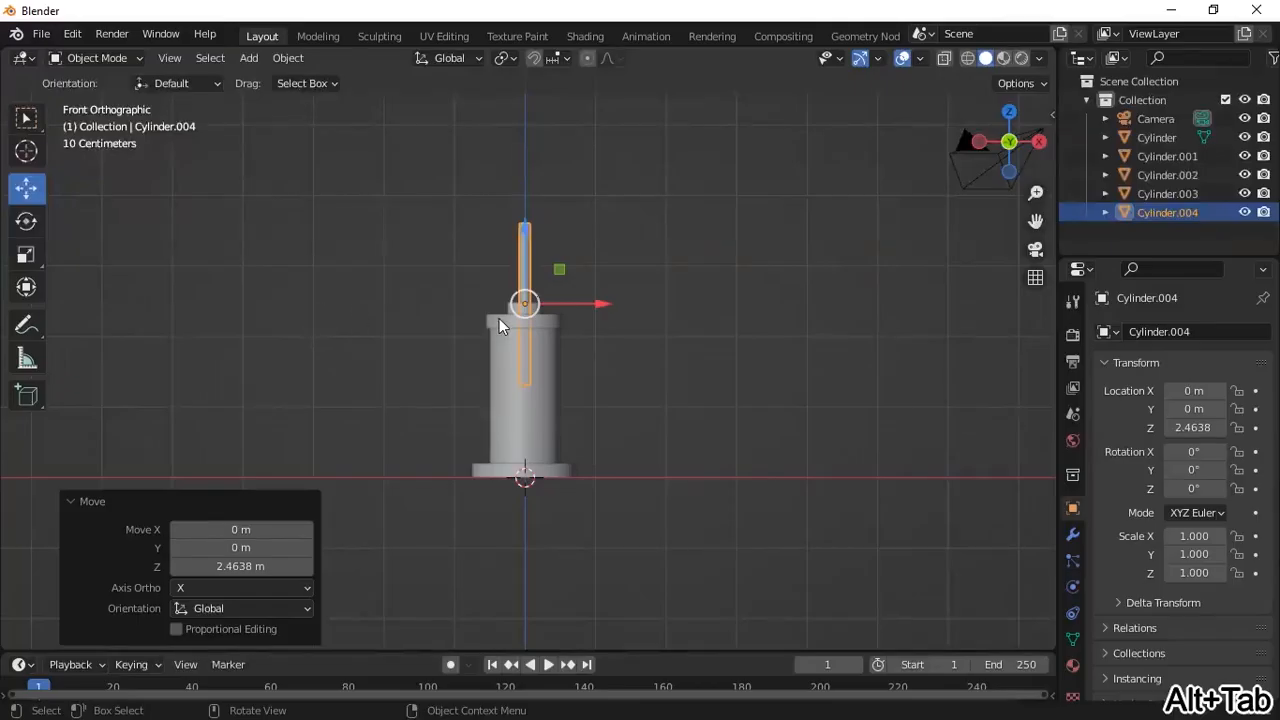